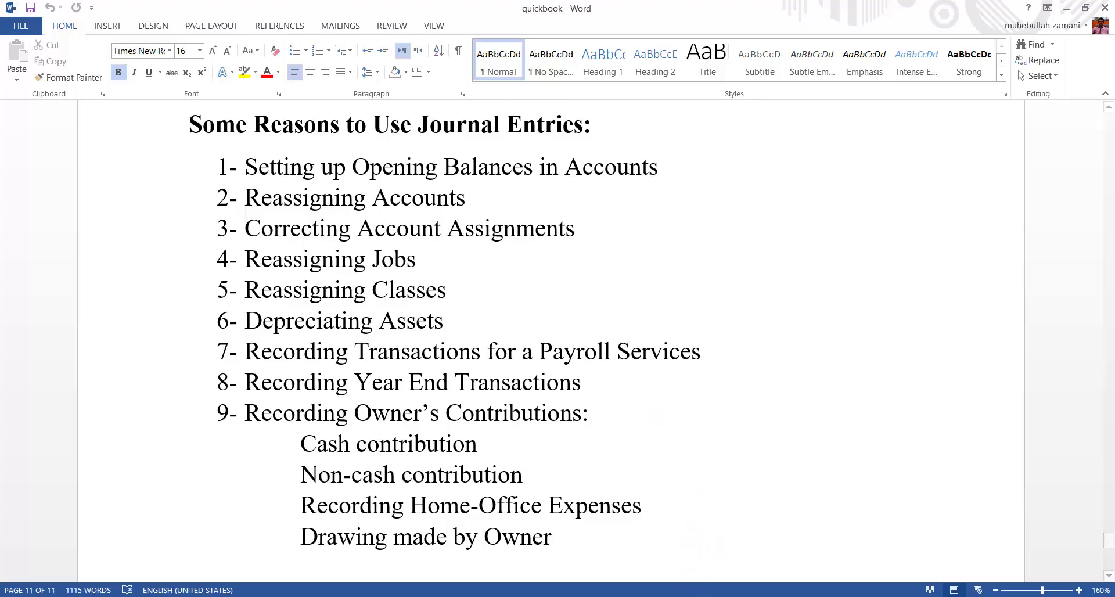
# Step: Switch to QuickBooks and open a new general journal entry
pyautogui.click(686, 596)
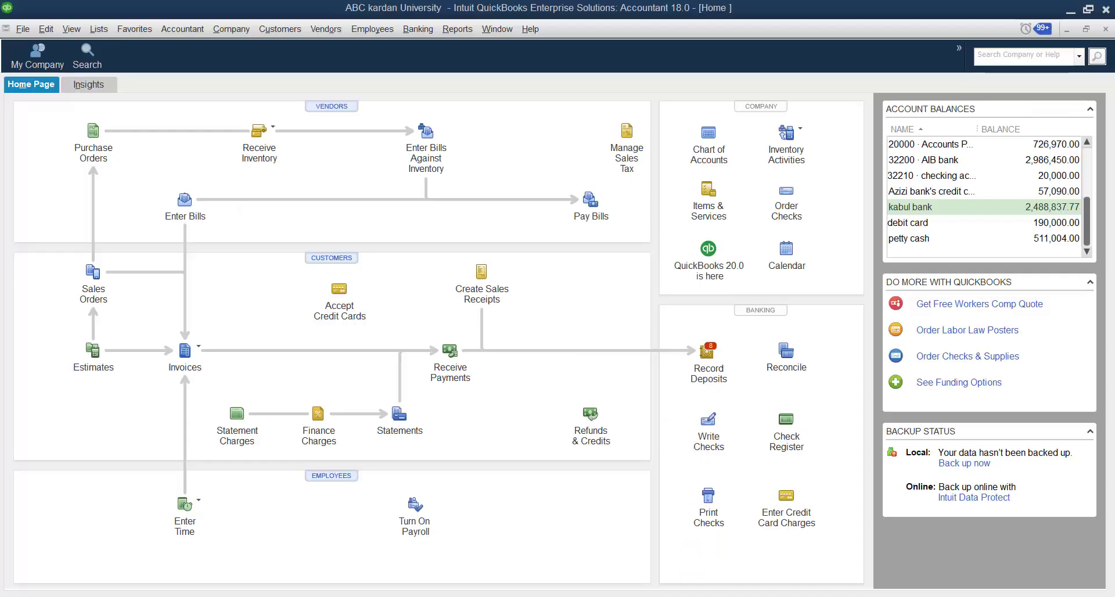
pyautogui.click(227, 30)
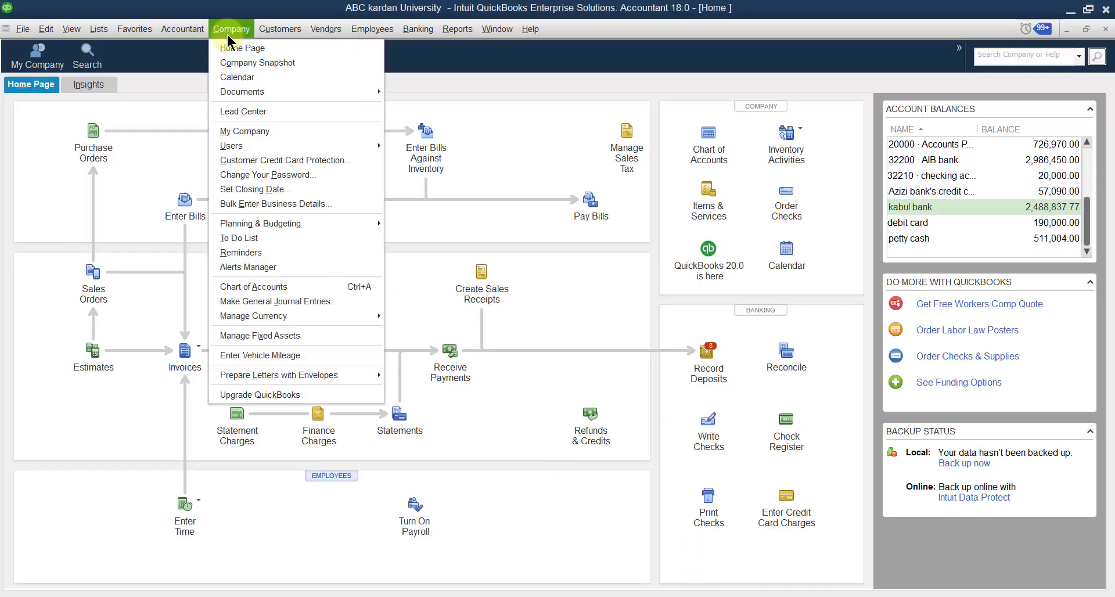
pyautogui.click(280, 302)
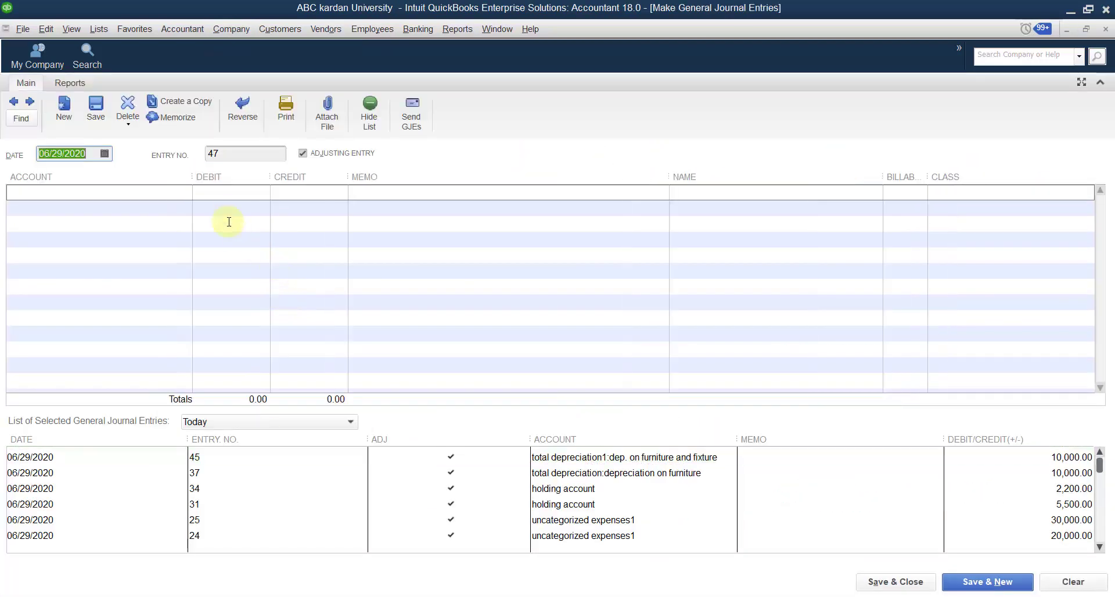
# Step: Check the balance of the 66000 · Payroll Expenses account in the chart of accounts, and return to the journal entry
pyautogui.click(186, 193)
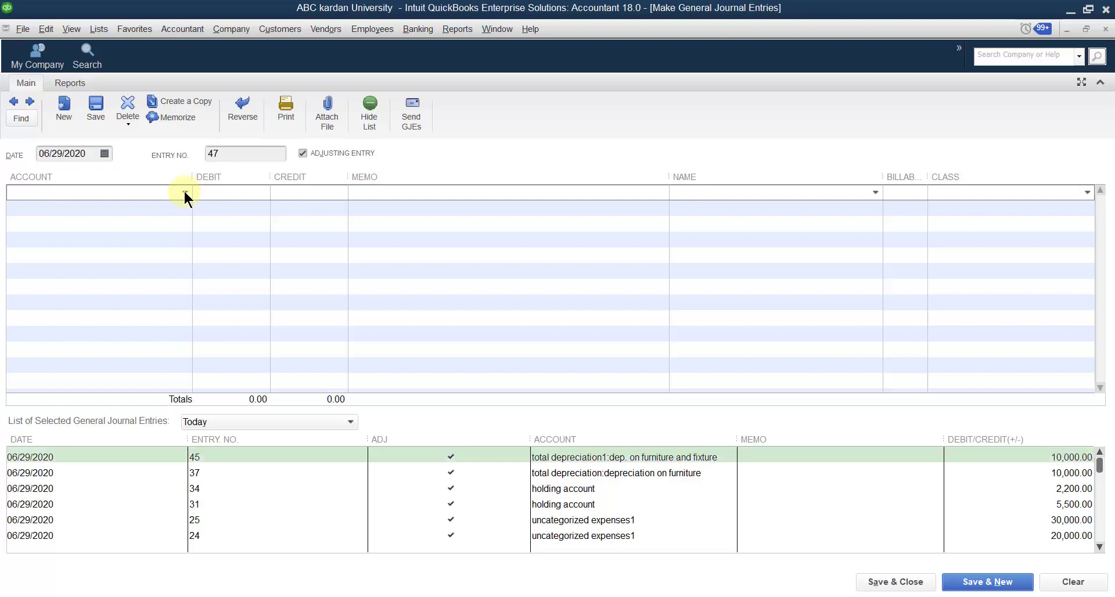
pyautogui.click(185, 193)
pyautogui.scroll(-12, 142, 489)
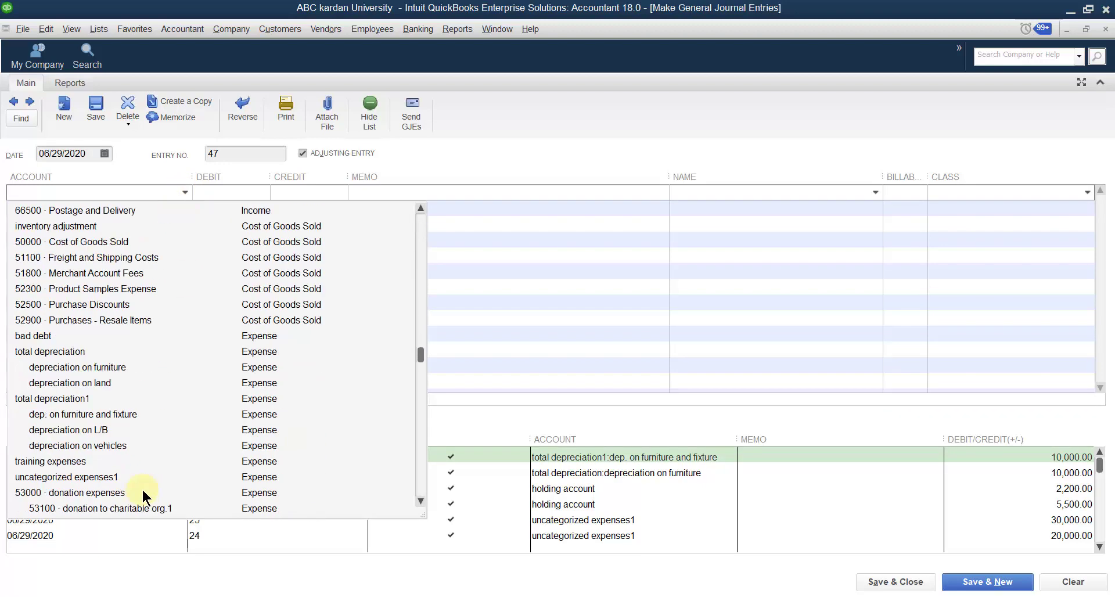
pyautogui.scroll(-3, 142, 492)
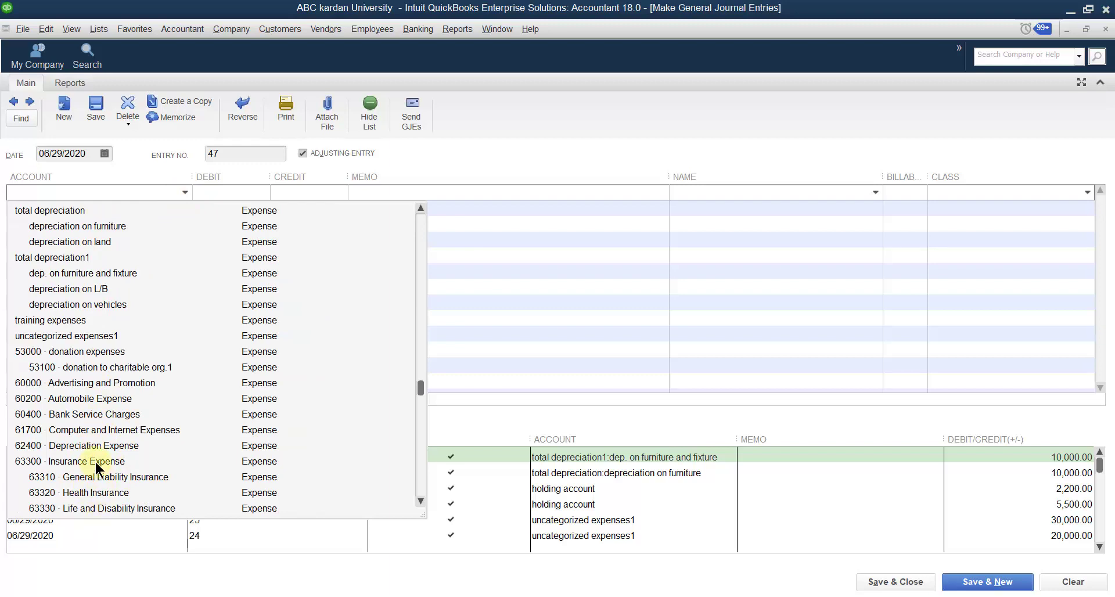
pyautogui.scroll(15, 95, 460)
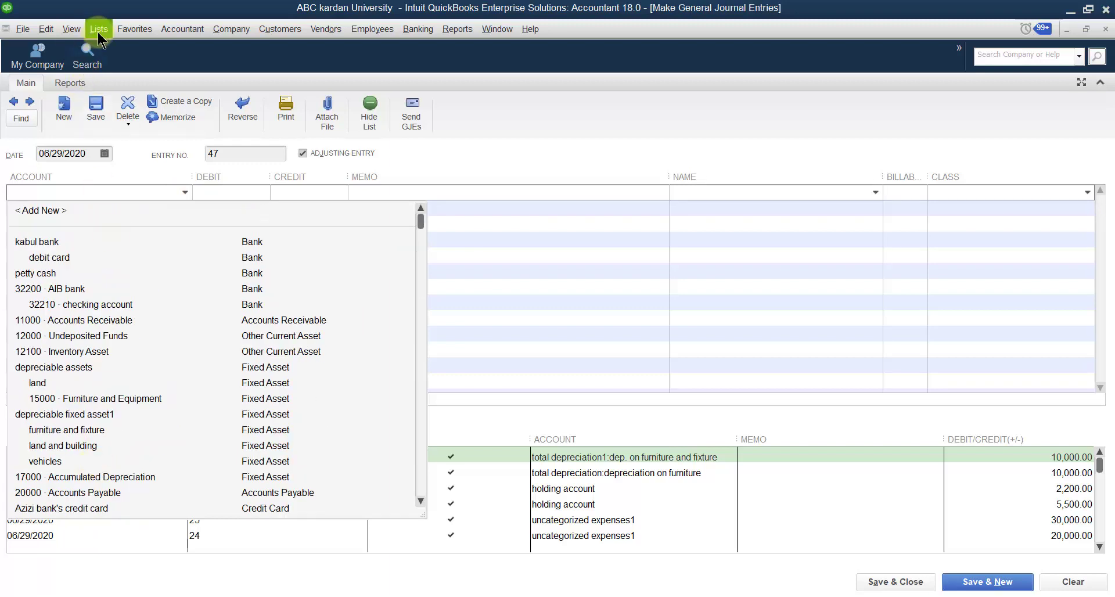
pyautogui.click(98, 29)
pyautogui.click(116, 48)
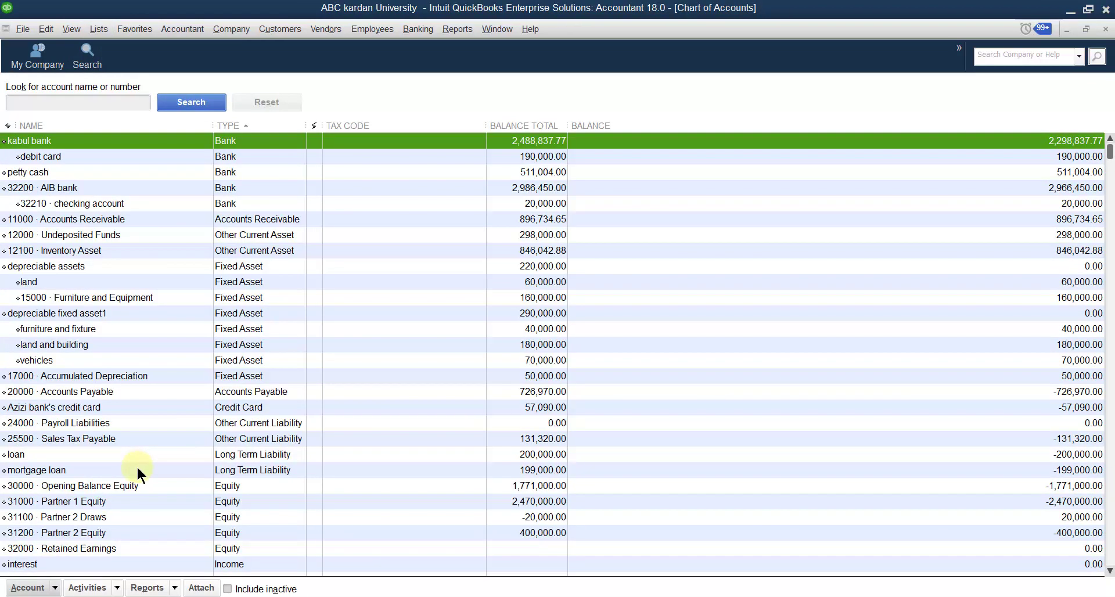
pyautogui.scroll(-12, 137, 470)
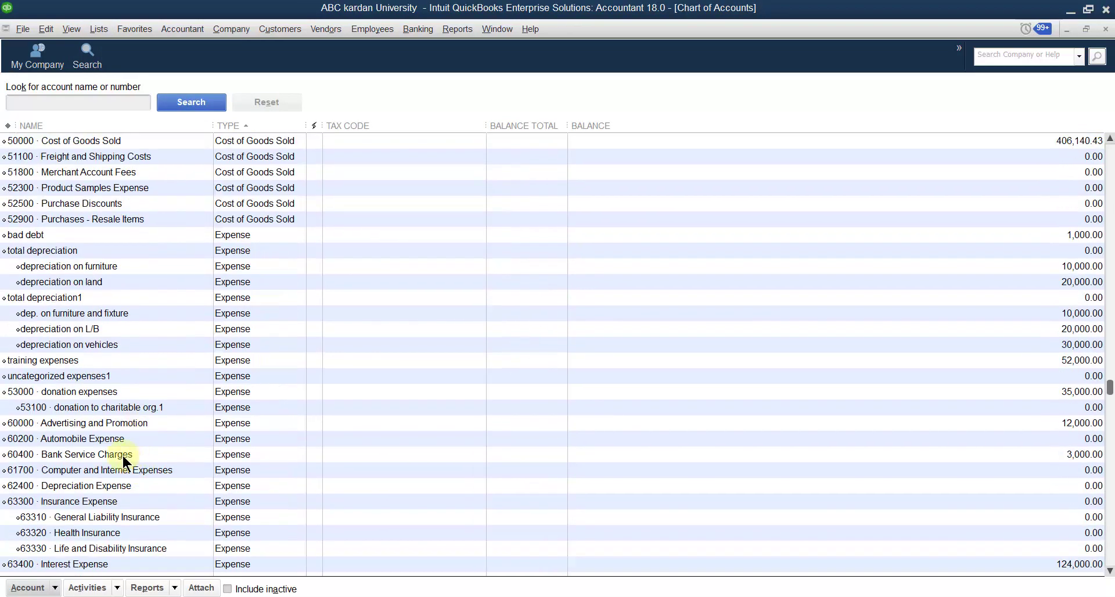
pyautogui.scroll(-4, 112, 519)
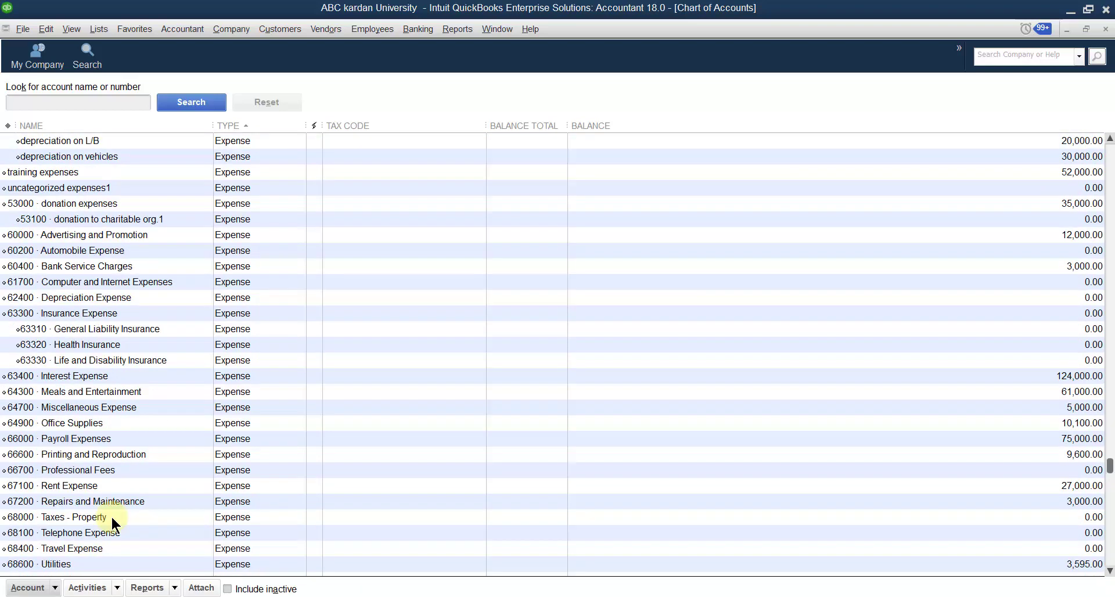
pyautogui.click(83, 439)
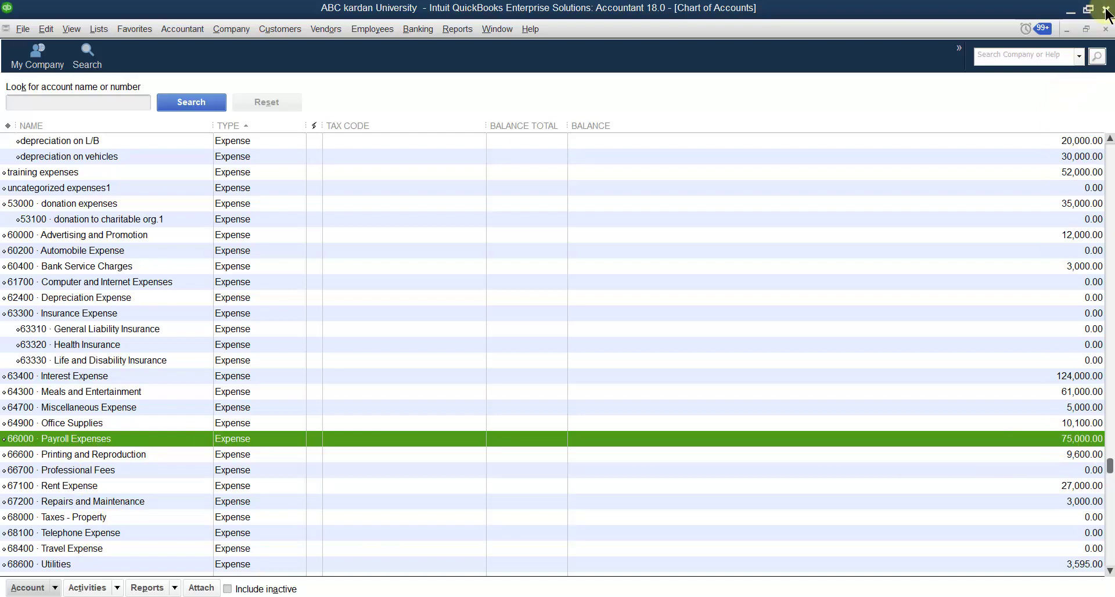
pyautogui.click(1105, 29)
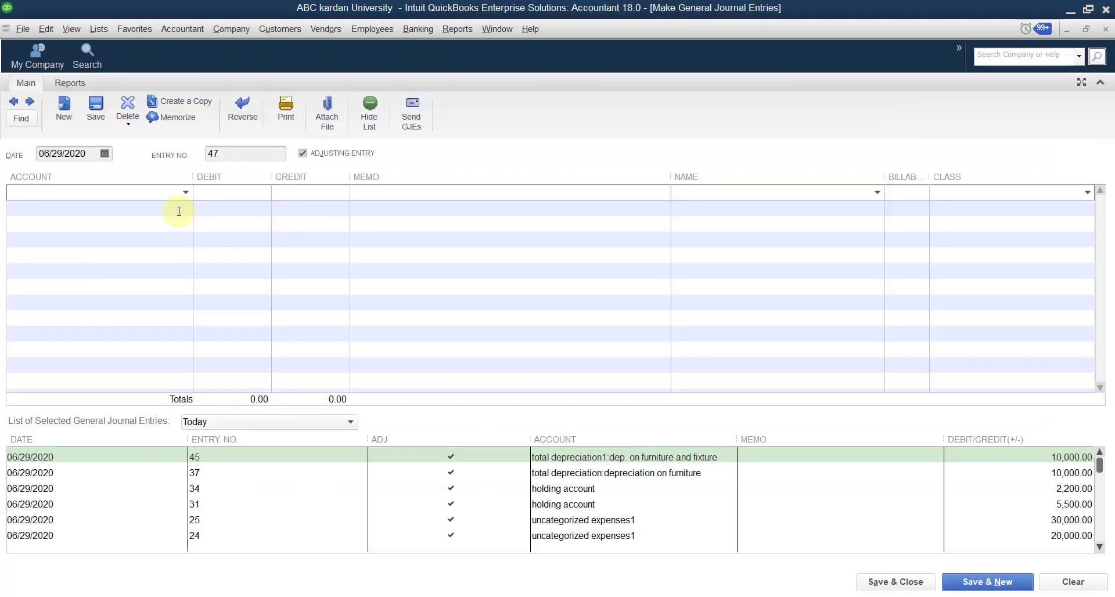
# Step: Debit 66000 · Payroll Expenses with 25,000 on the first line of the journal entry
pyautogui.click(183, 191)
pyautogui.scroll(-1, 187, 423)
pyautogui.scroll(-13, 187, 417)
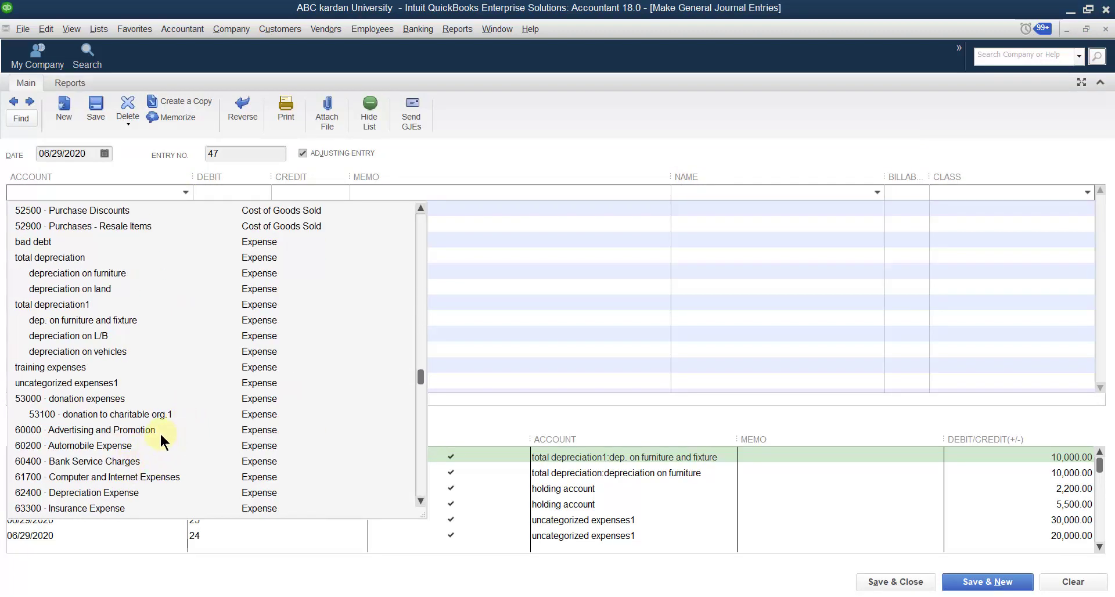
pyautogui.scroll(-3, 130, 430)
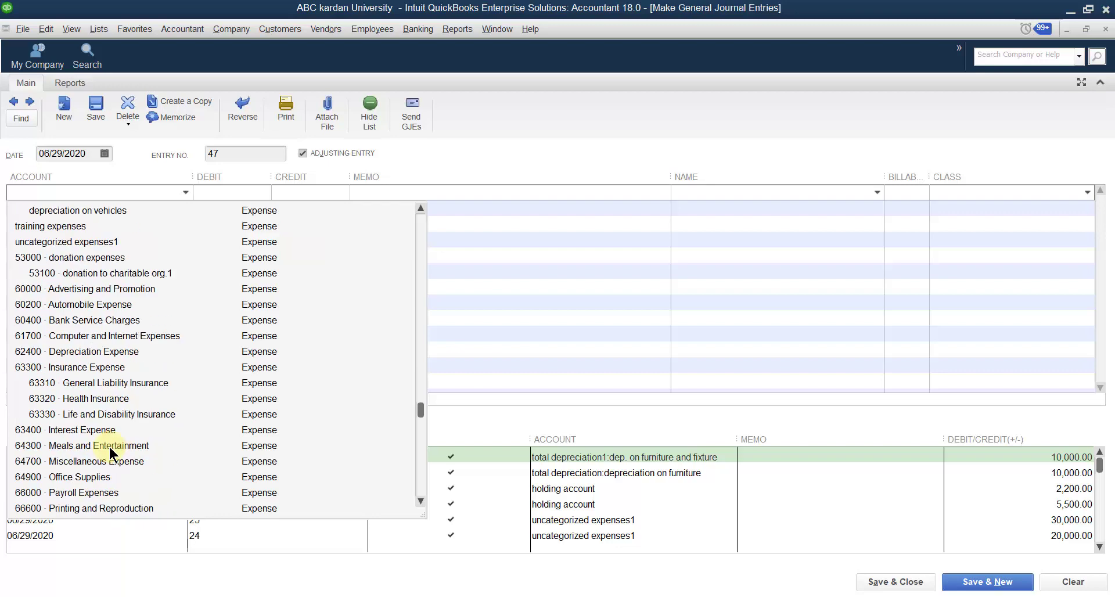
pyautogui.click(100, 491)
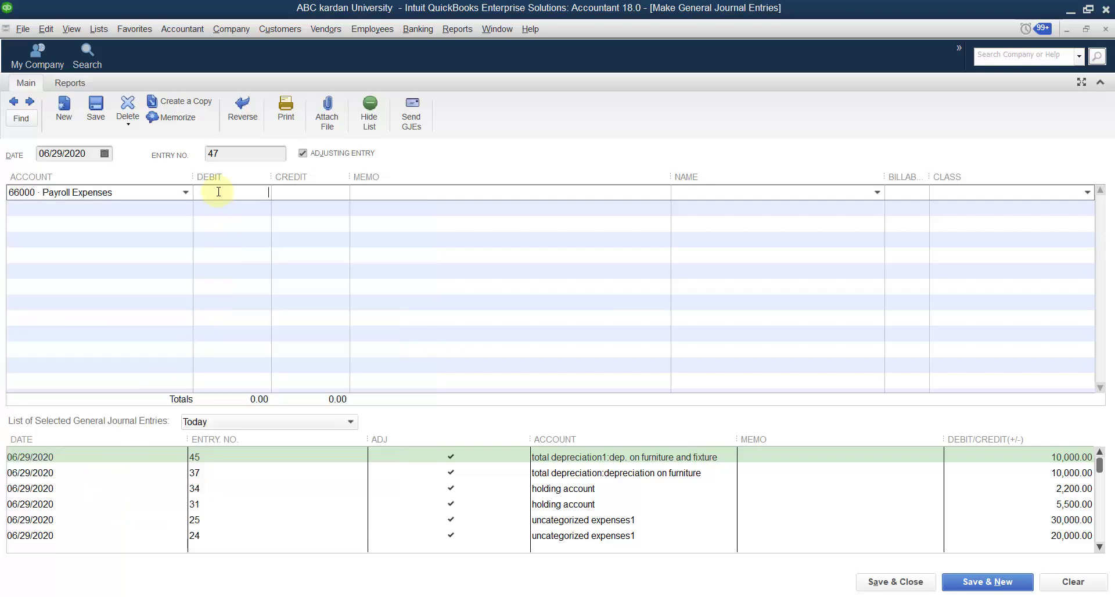
pyautogui.write('25000')
# Step: Credit 32200 · AIB bank with 25,000 on the second line, and save and close the entry without assigning classes
pyautogui.click(186, 207)
pyautogui.click(186, 207)
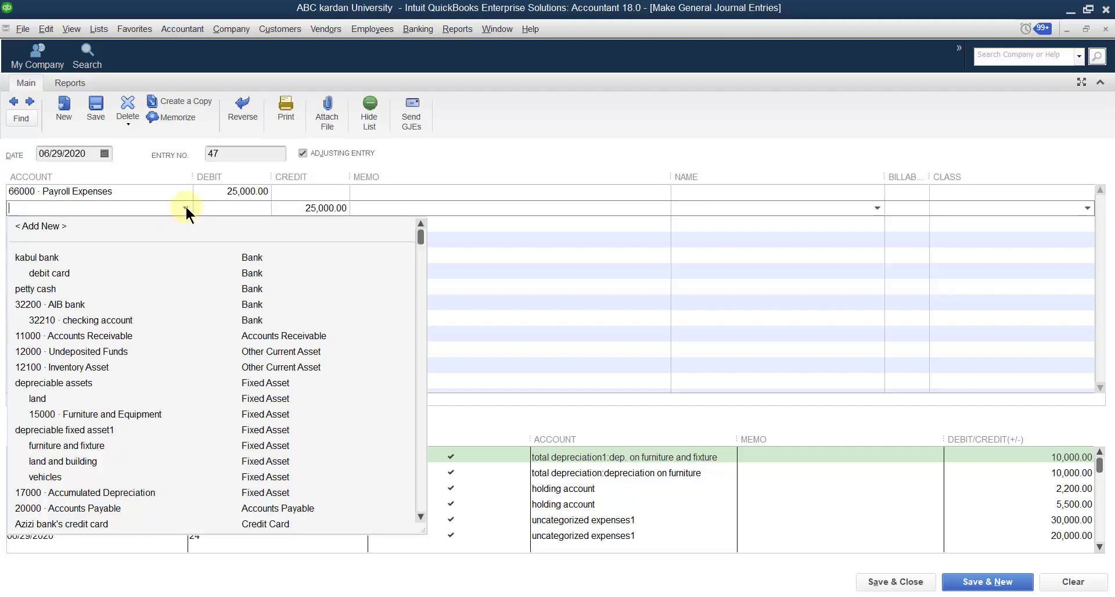
pyautogui.click(43, 306)
pyautogui.click(895, 583)
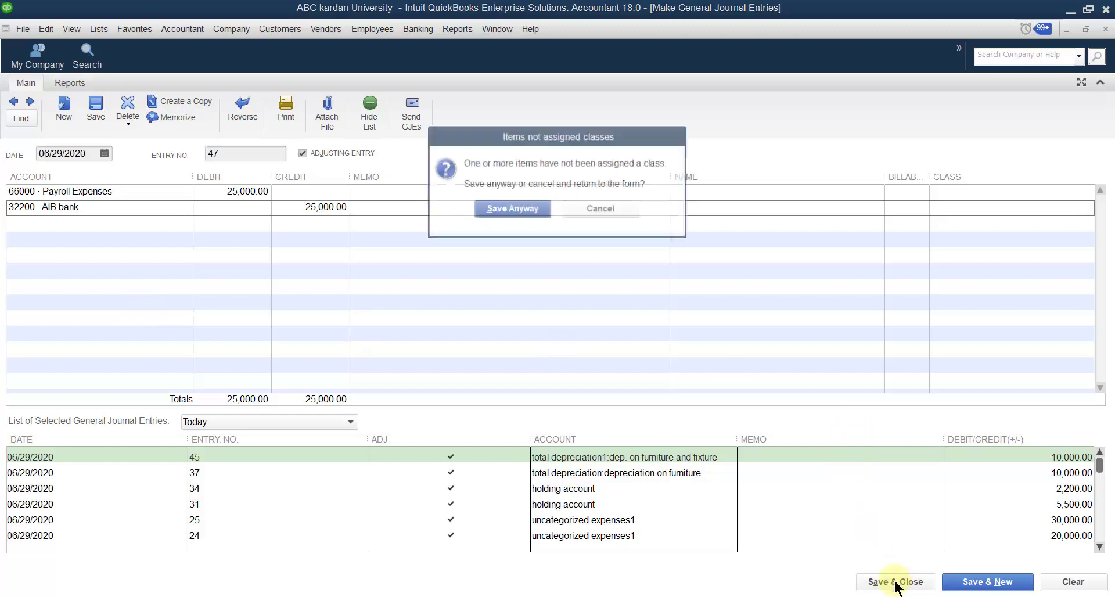
pyautogui.click(514, 208)
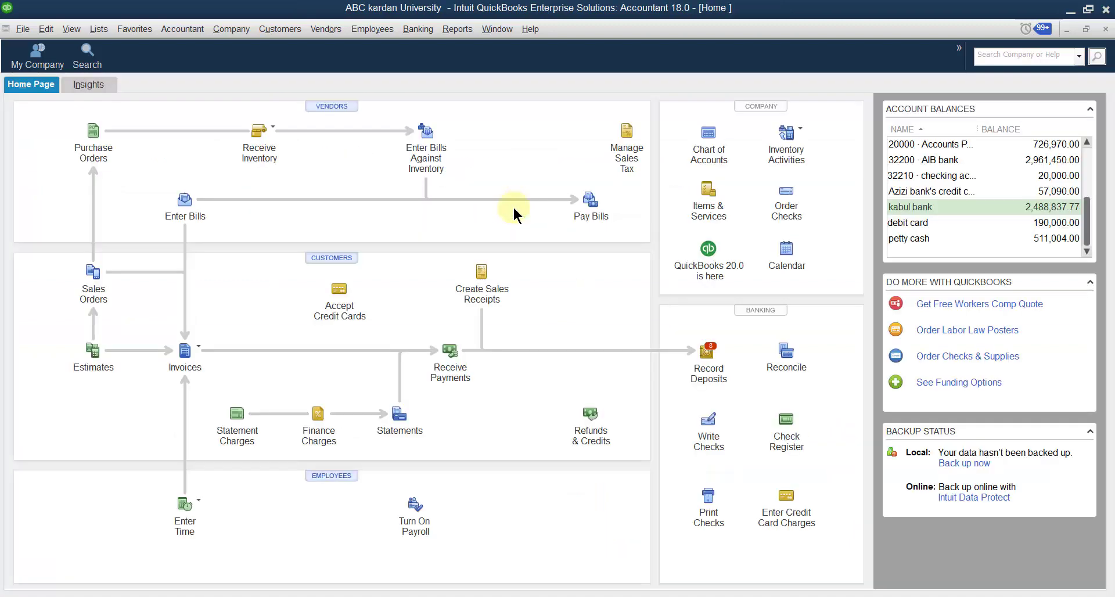
# Step: Review the updated Payroll Expenses balance in the chart of accounts and close the list
pyautogui.click(99, 29)
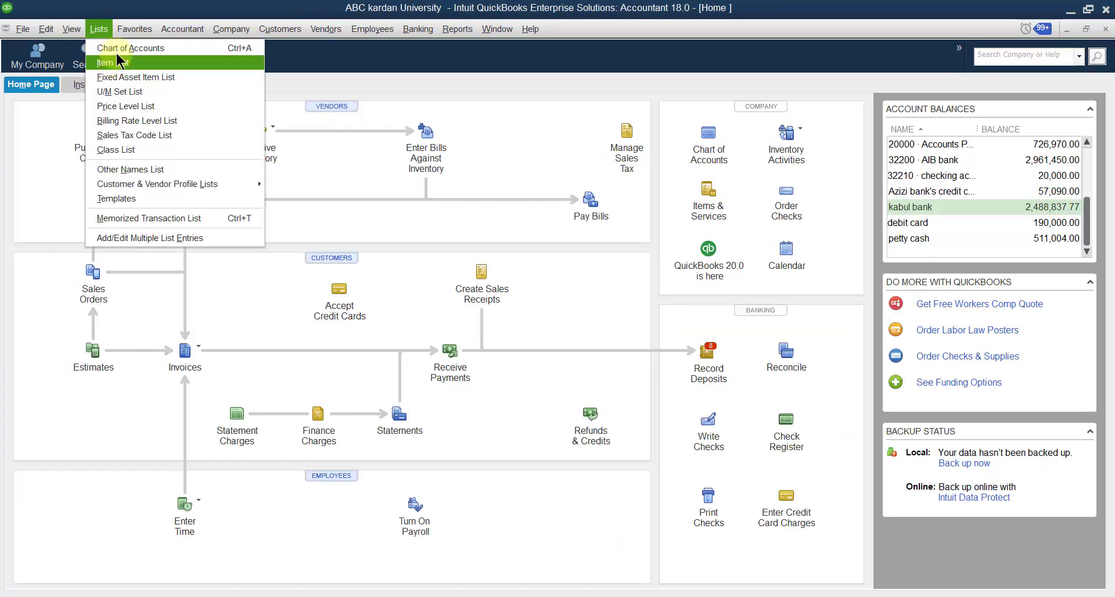
pyautogui.click(110, 47)
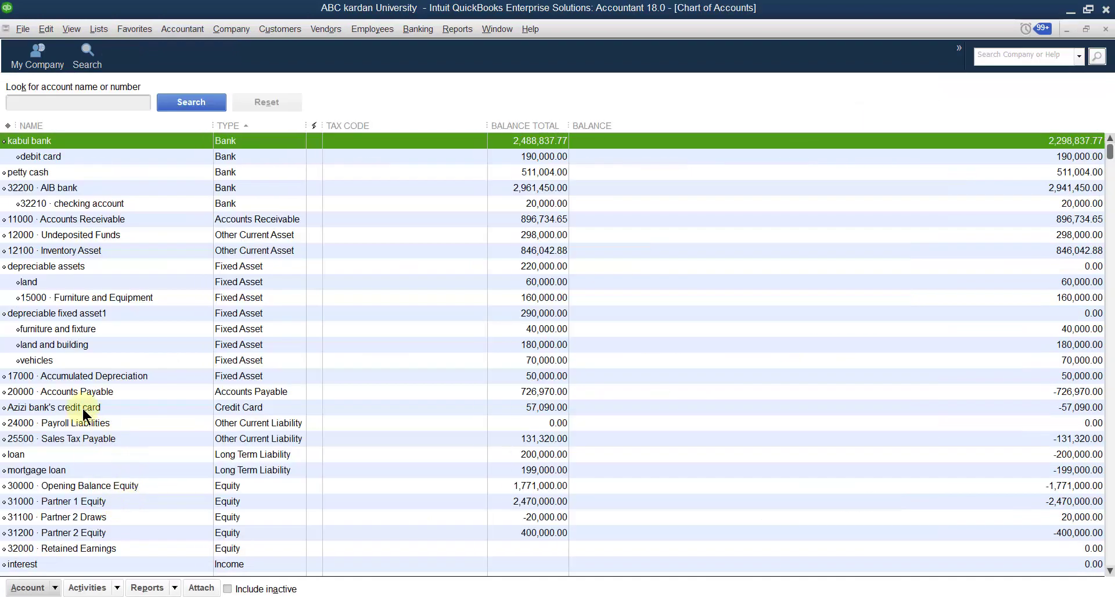
pyautogui.scroll(-20, 117, 436)
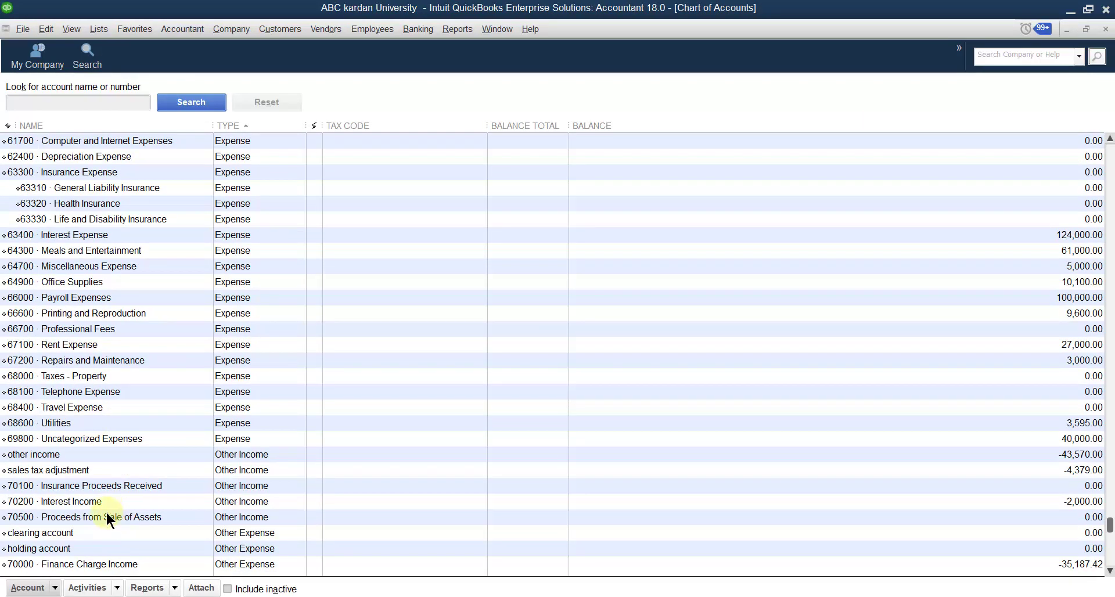
pyautogui.scroll(-1, 106, 512)
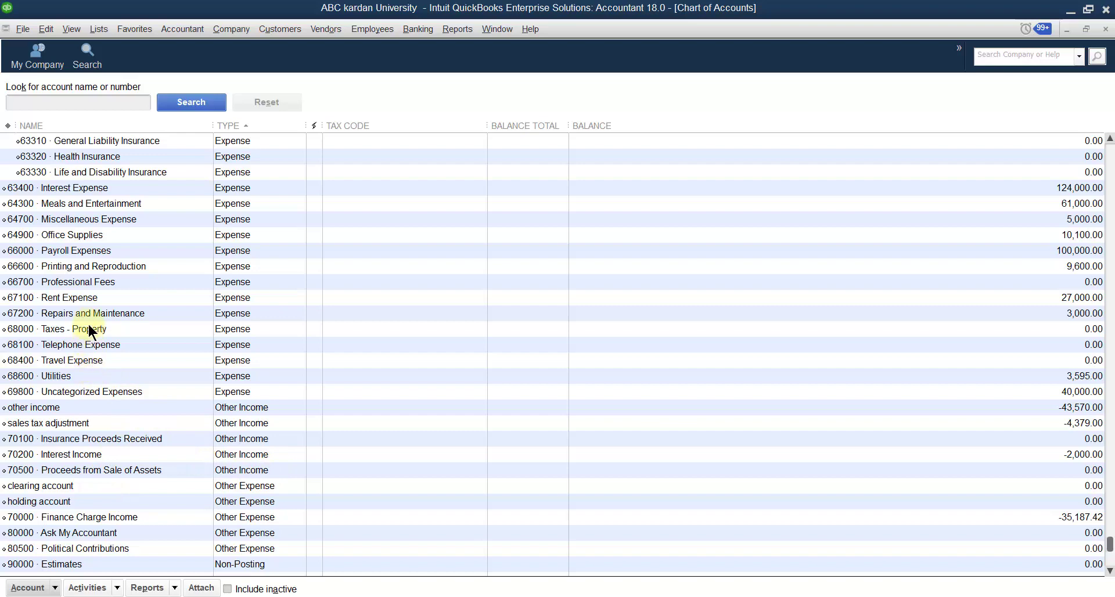
pyautogui.click(73, 251)
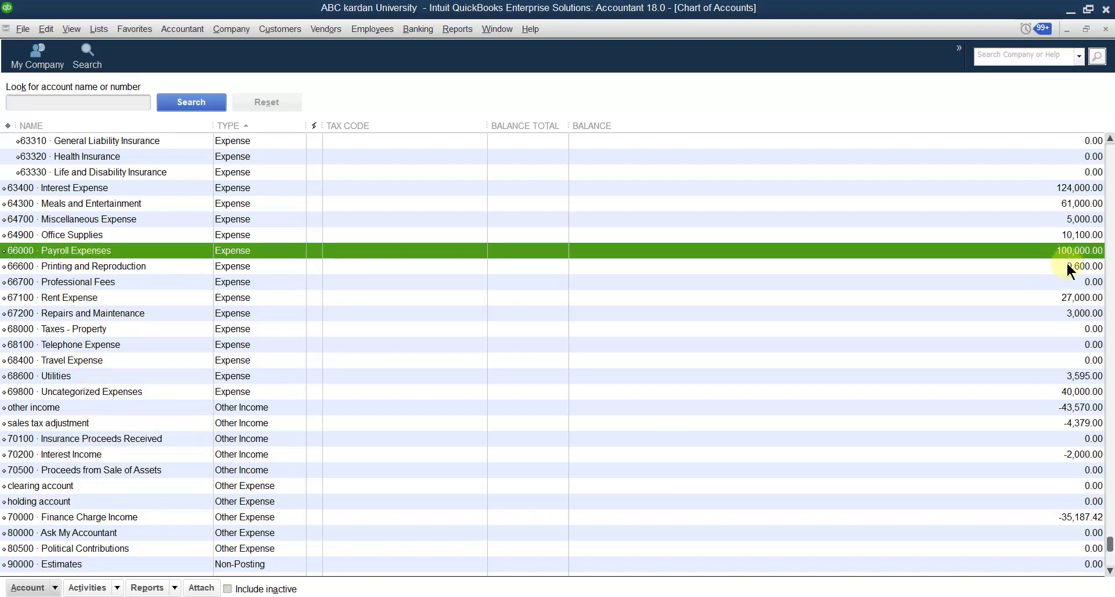
pyautogui.click(1106, 29)
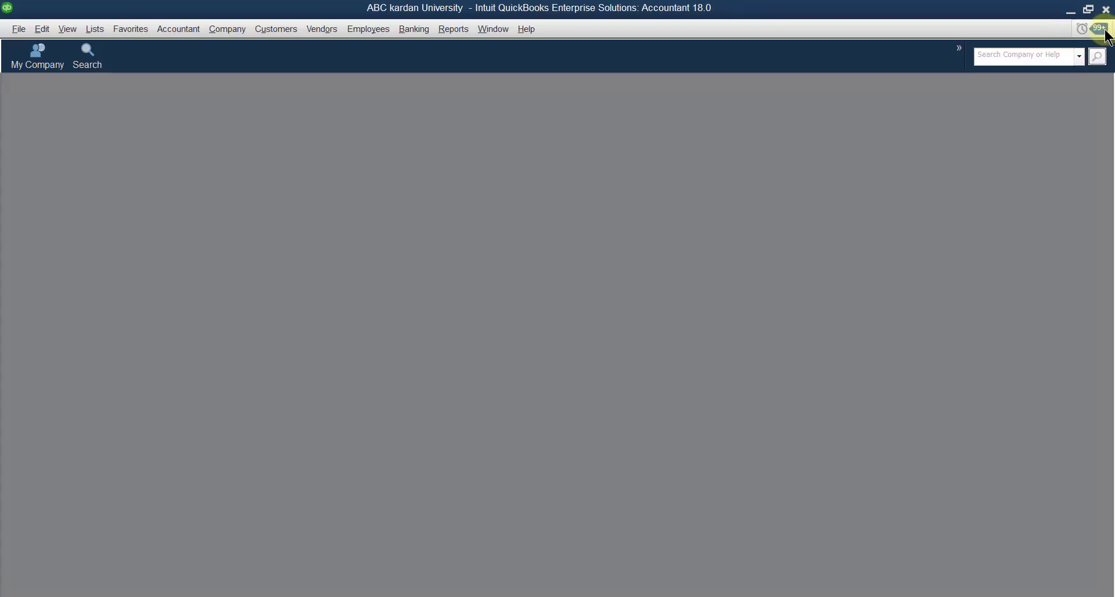
# Step: Reopen the company home page and maximize its window
pyautogui.click(237, 39)
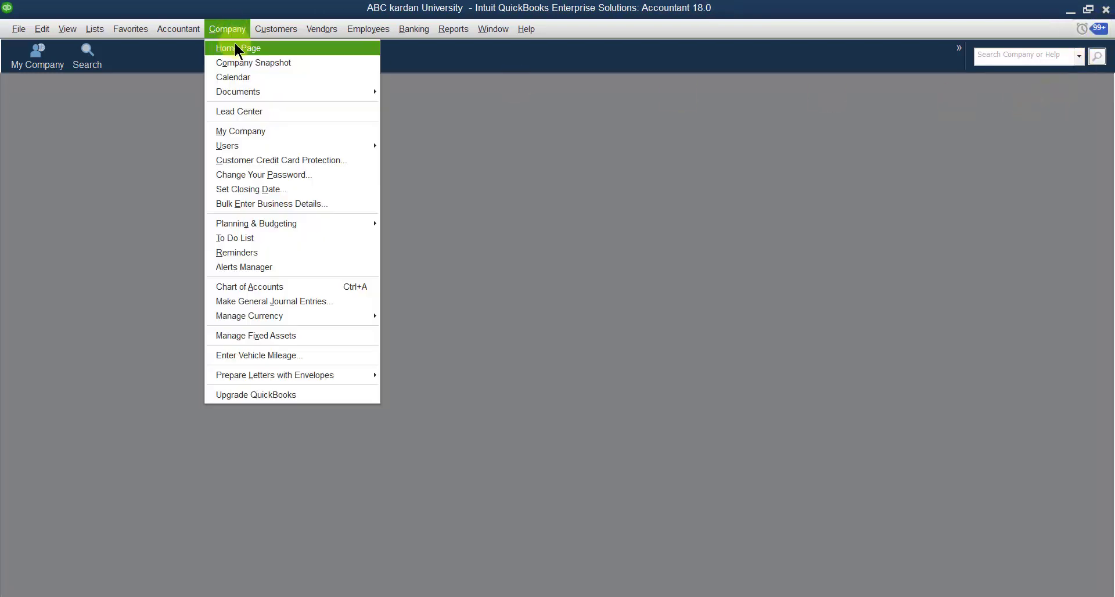
pyautogui.click(235, 46)
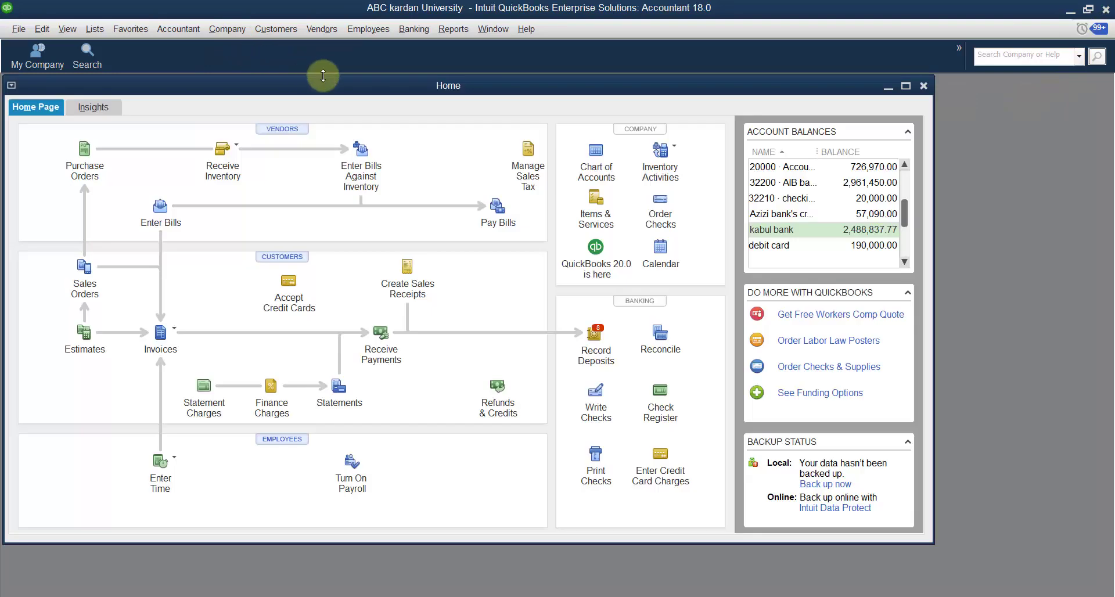
pyautogui.doubleClick(356, 86)
# Step: Review the list of journal entry reasons in Word, then return to QuickBooks and open a new general journal entry
pyautogui.click(713, 596)
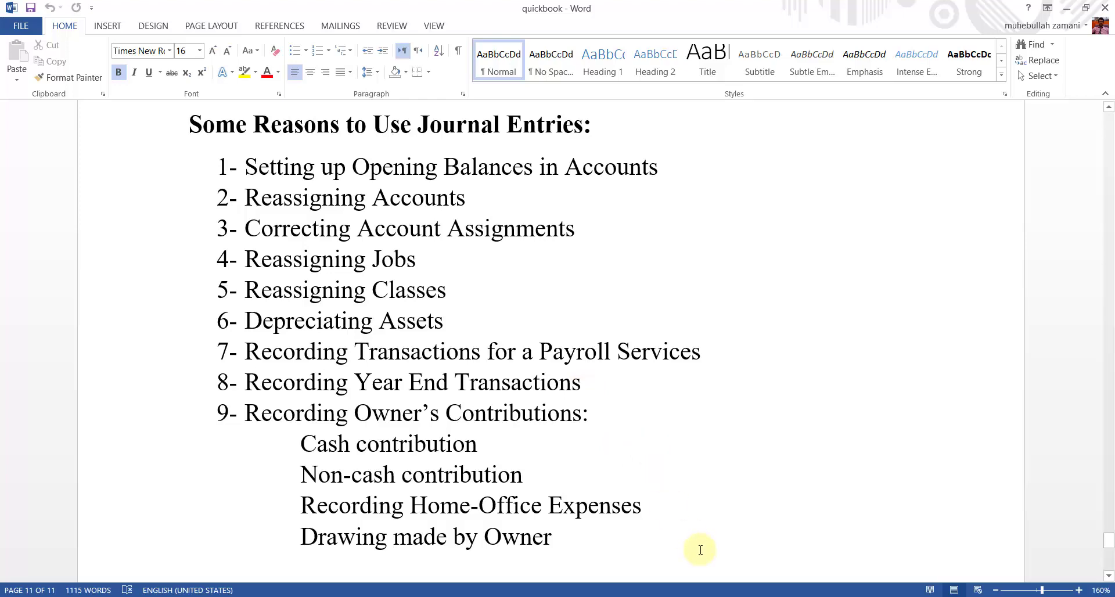
pyautogui.hotkey('alt', 'Tab')
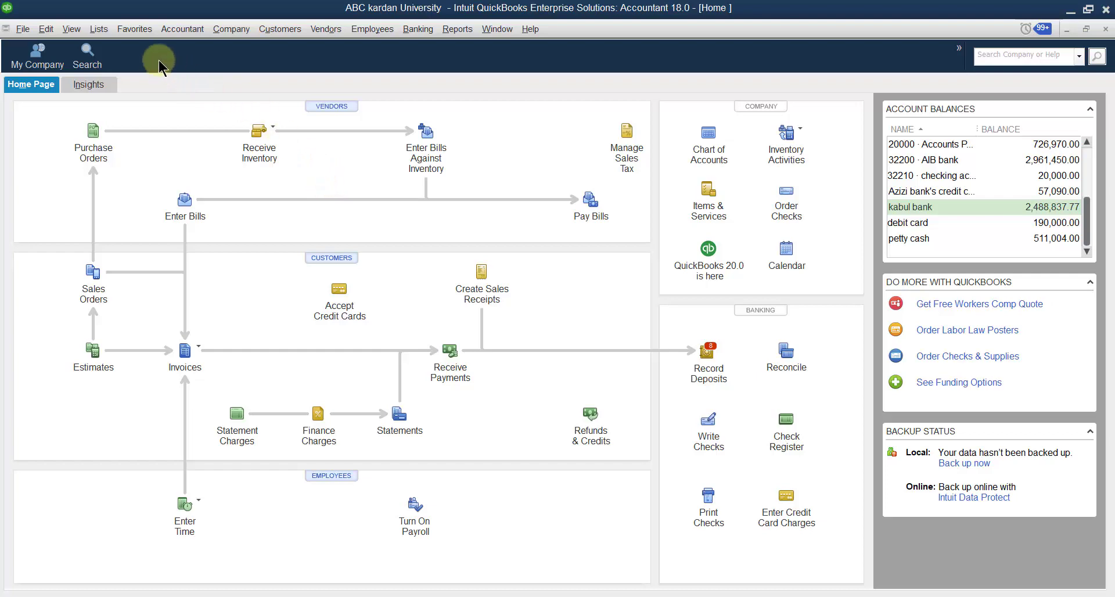
pyautogui.click(228, 30)
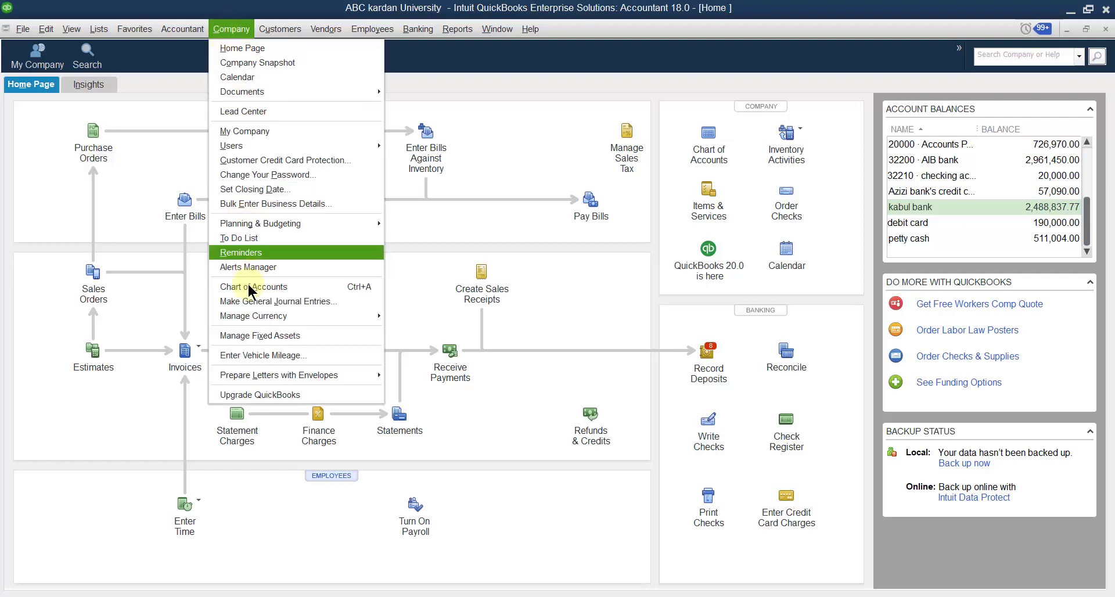
pyautogui.click(264, 303)
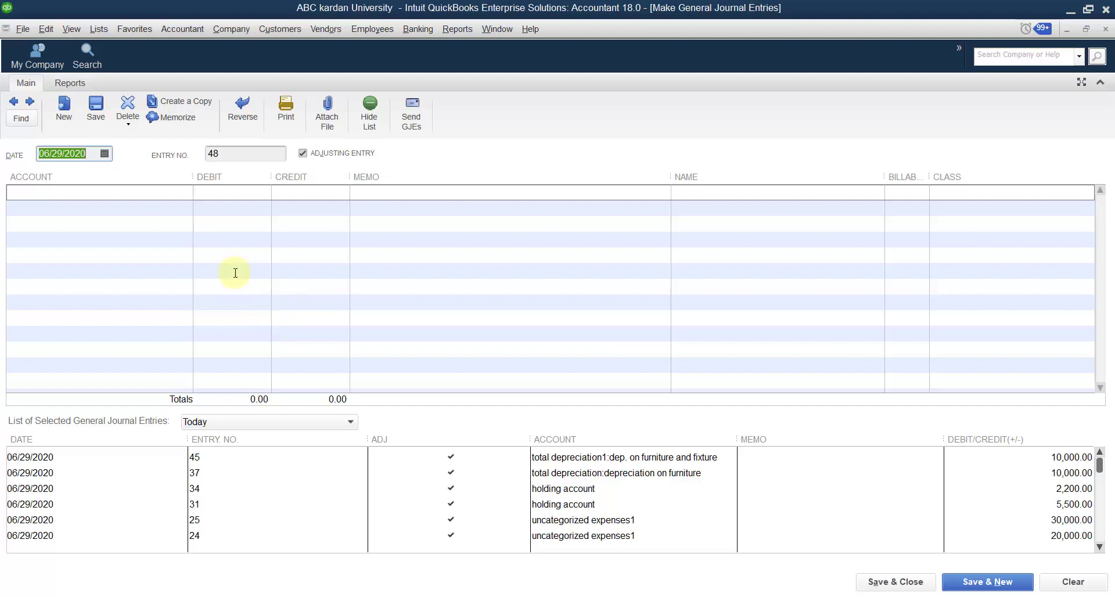
# Step: Debit 67100 · Rent Expense with 10,000 on the first line and move to the second line's account
pyautogui.click(181, 192)
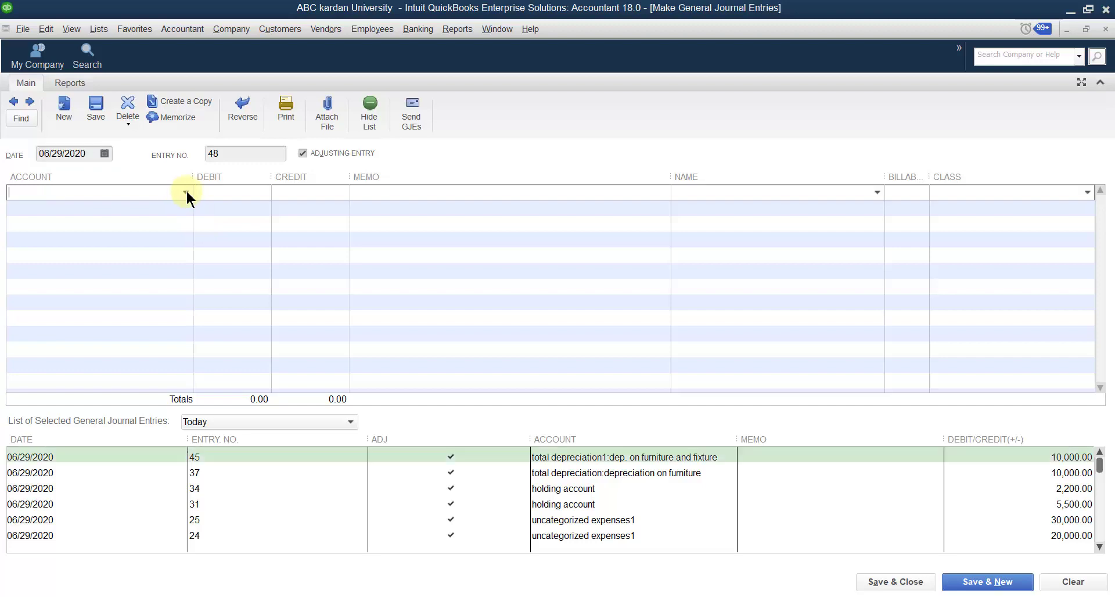
pyautogui.click(186, 190)
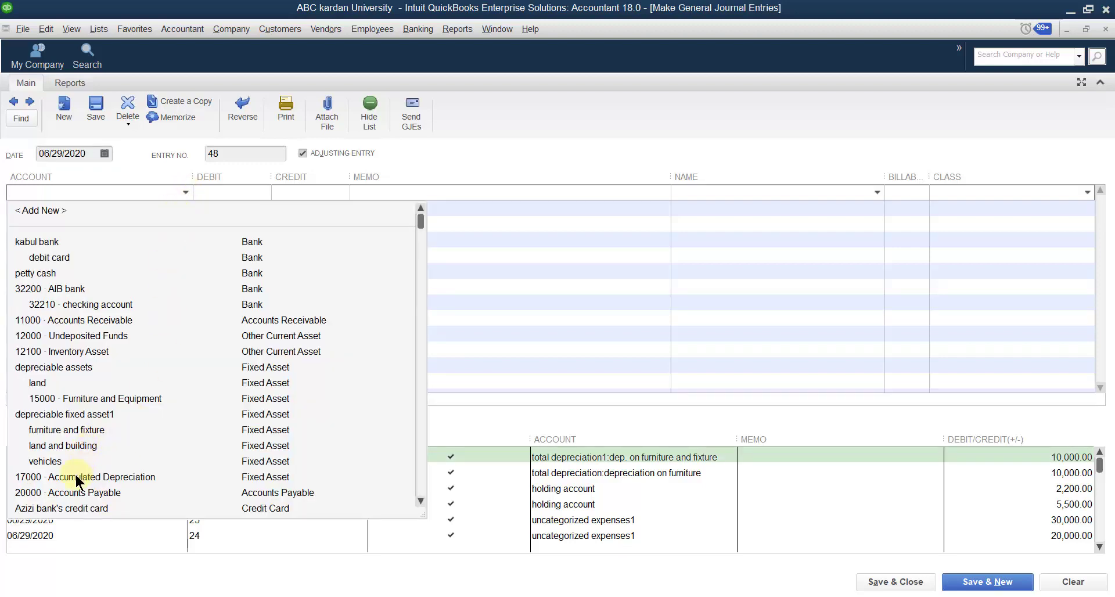
pyautogui.scroll(-15, 78, 475)
pyautogui.scroll(-4, 77, 478)
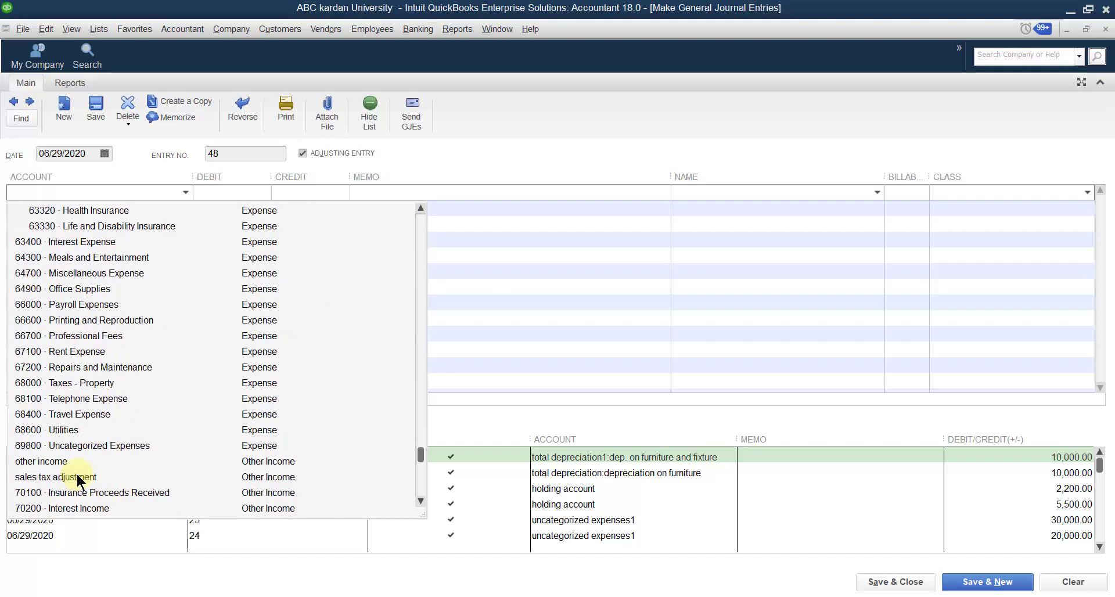
pyautogui.click(83, 351)
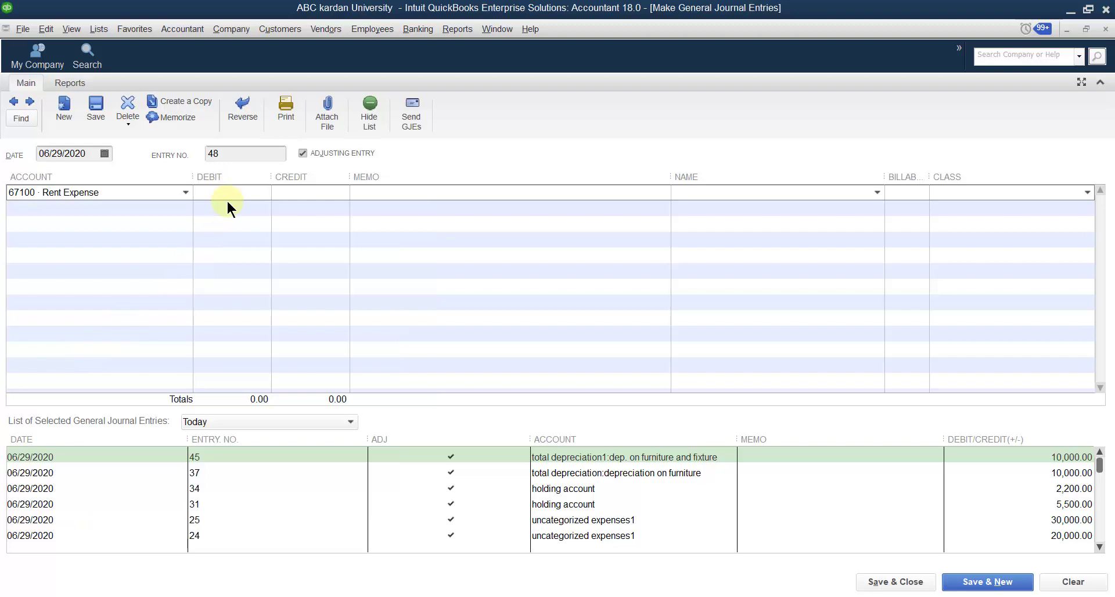
pyautogui.write('10,')
pyautogui.write('0000')
pyautogui.click(177, 211)
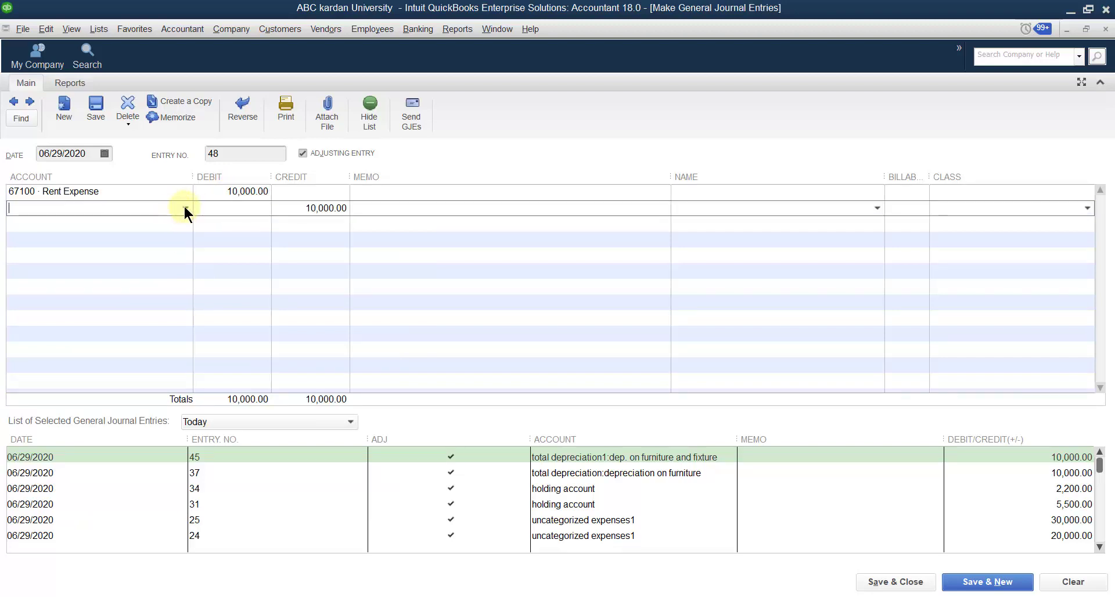
# Step: Credit petty cash with 8,000 on the second line of the journal entry
pyautogui.click(185, 208)
pyautogui.click(49, 292)
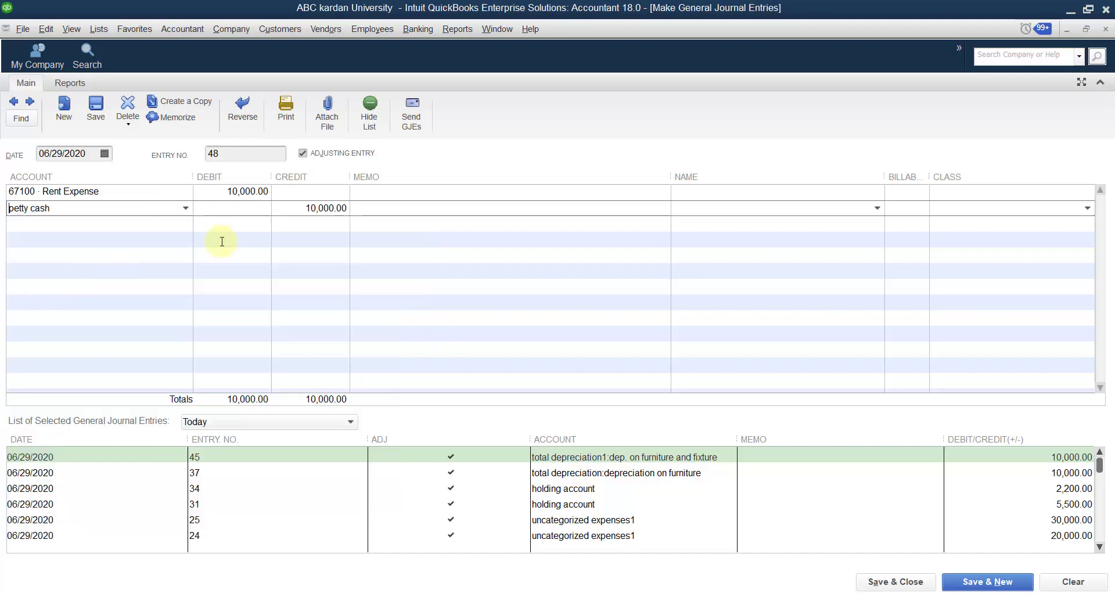
pyautogui.click(314, 208)
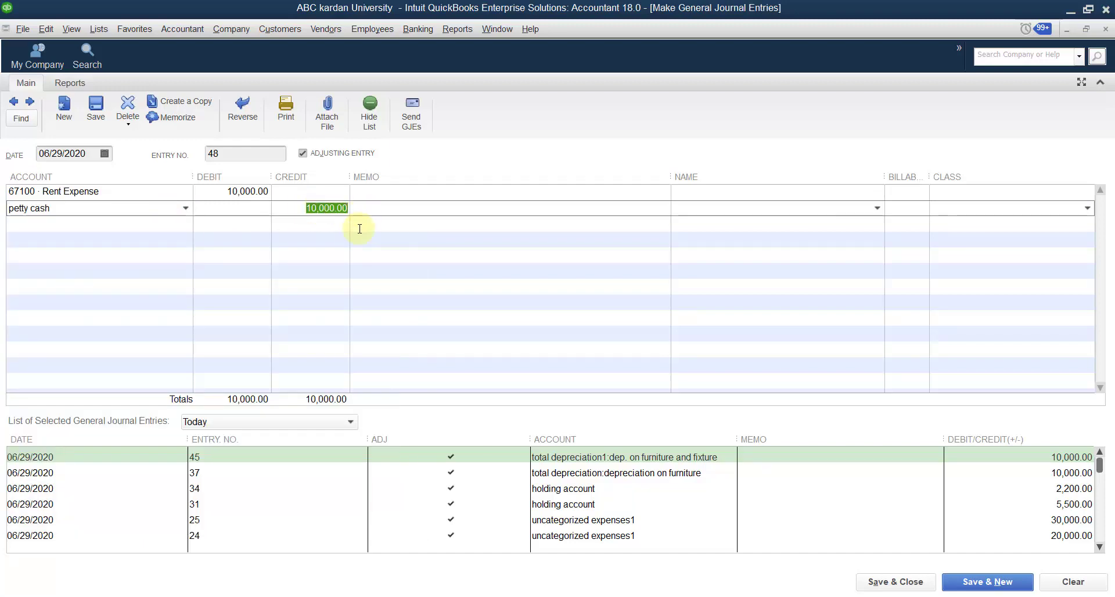
pyautogui.write('8000')
# Step: Start adding a new account of type Other Current Liability for the journal entry's third line
pyautogui.click(238, 224)
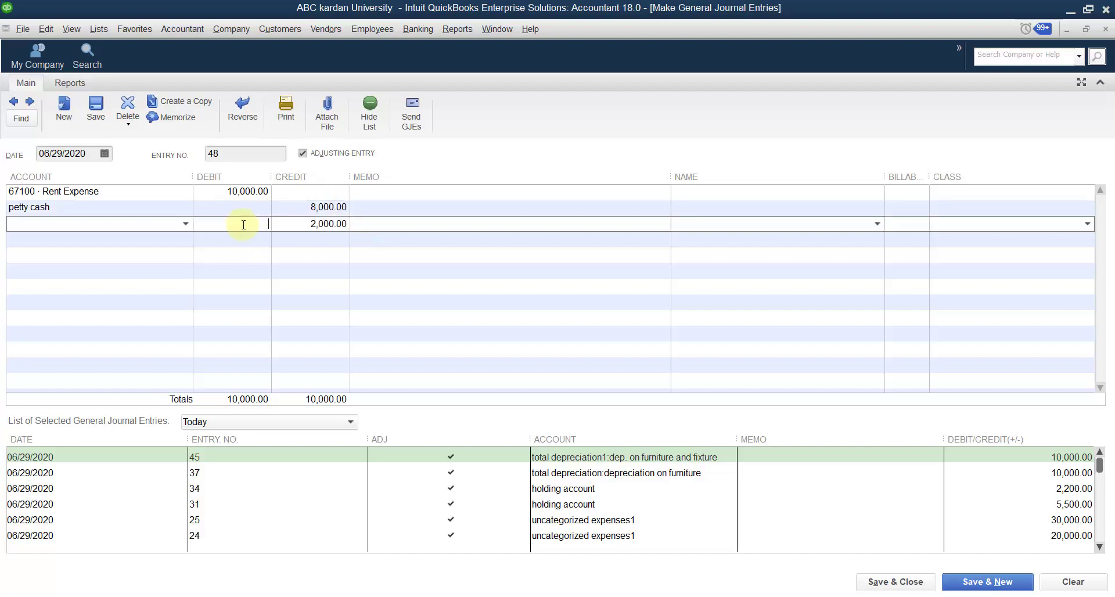
pyautogui.click(184, 225)
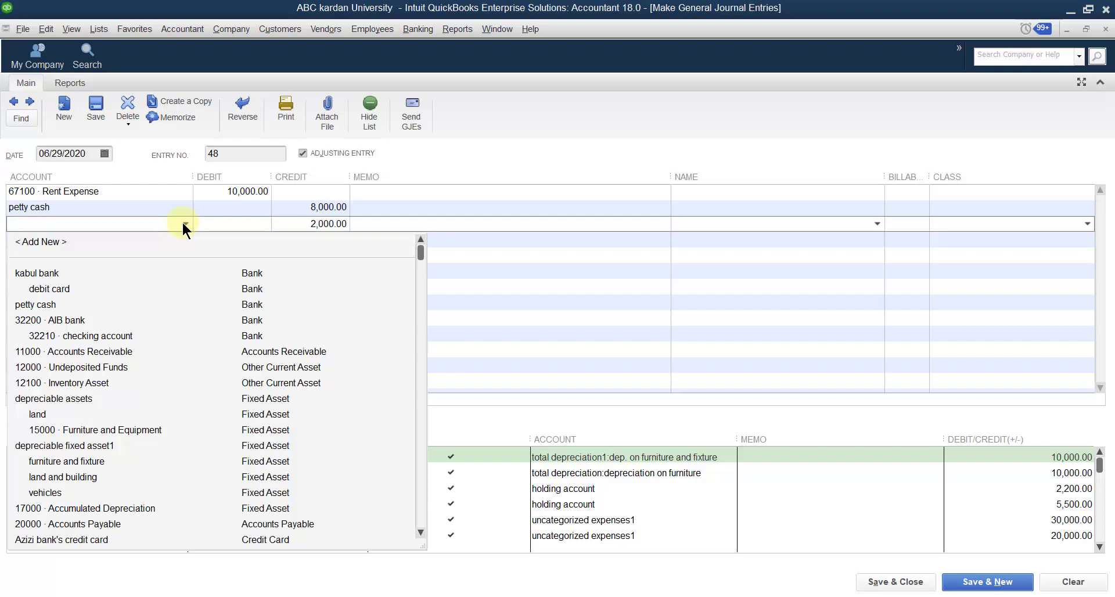
pyautogui.click(46, 243)
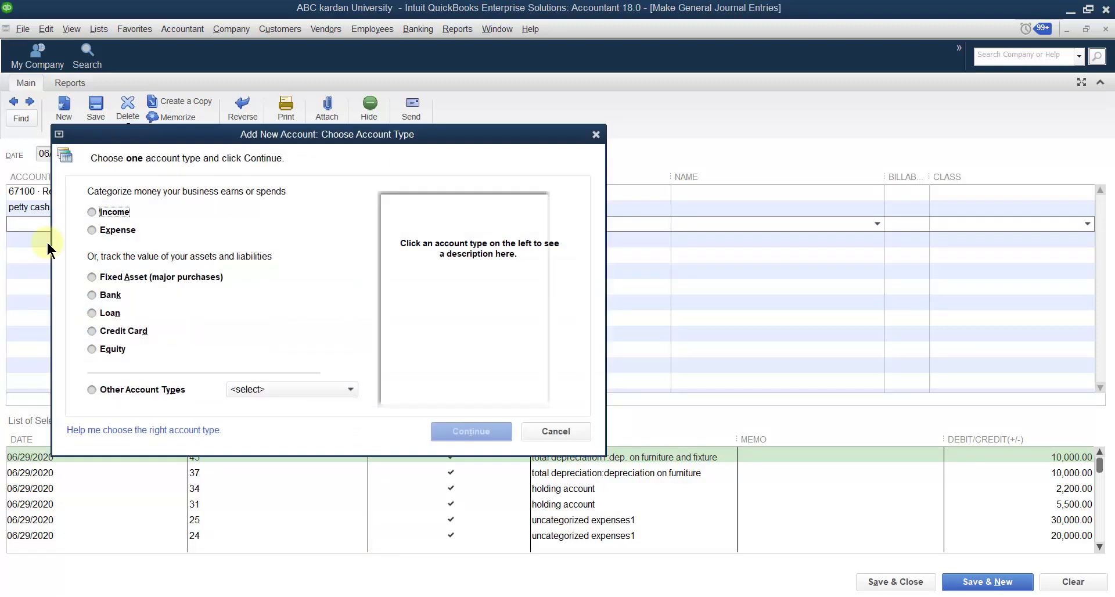
pyautogui.click(350, 390)
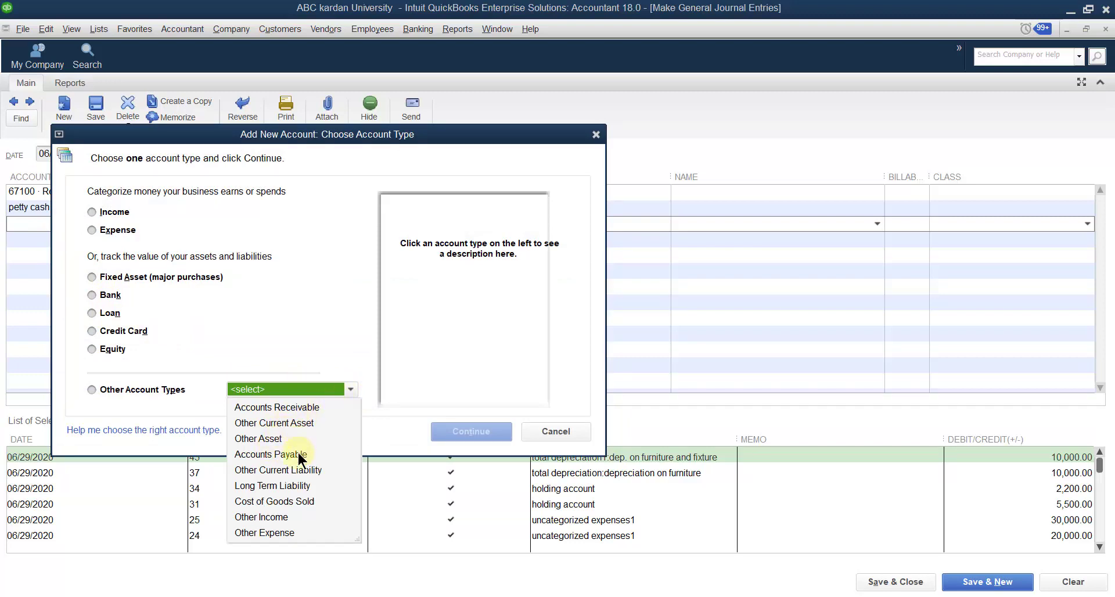
pyautogui.click(268, 470)
pyautogui.click(471, 432)
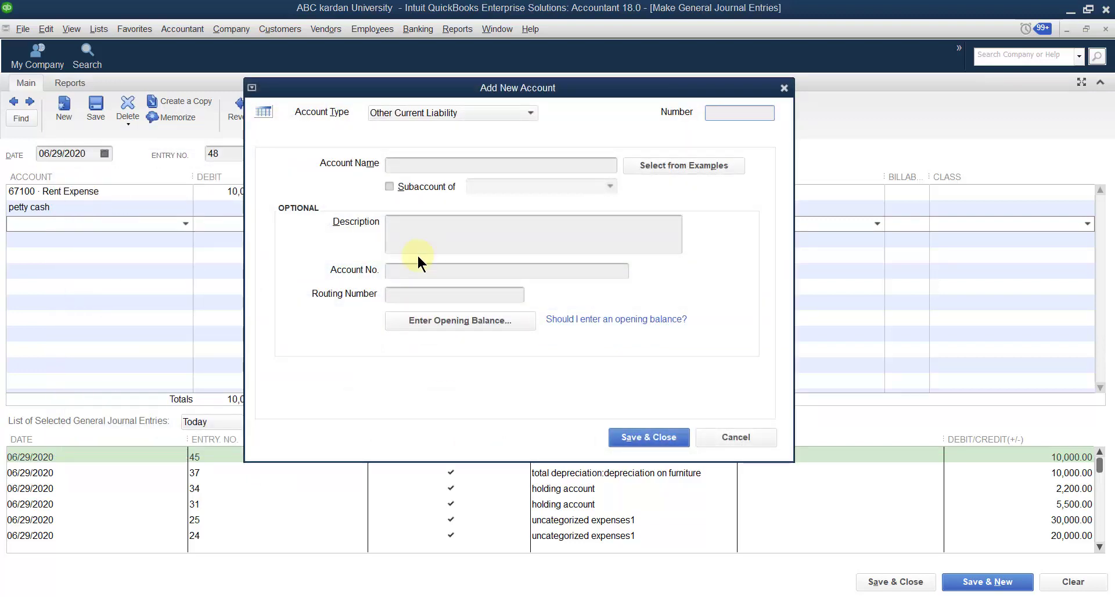
# Step: Name the new account "rent outstanding" and save it, and save and close the journal entry without assigning classes
pyautogui.click(417, 168)
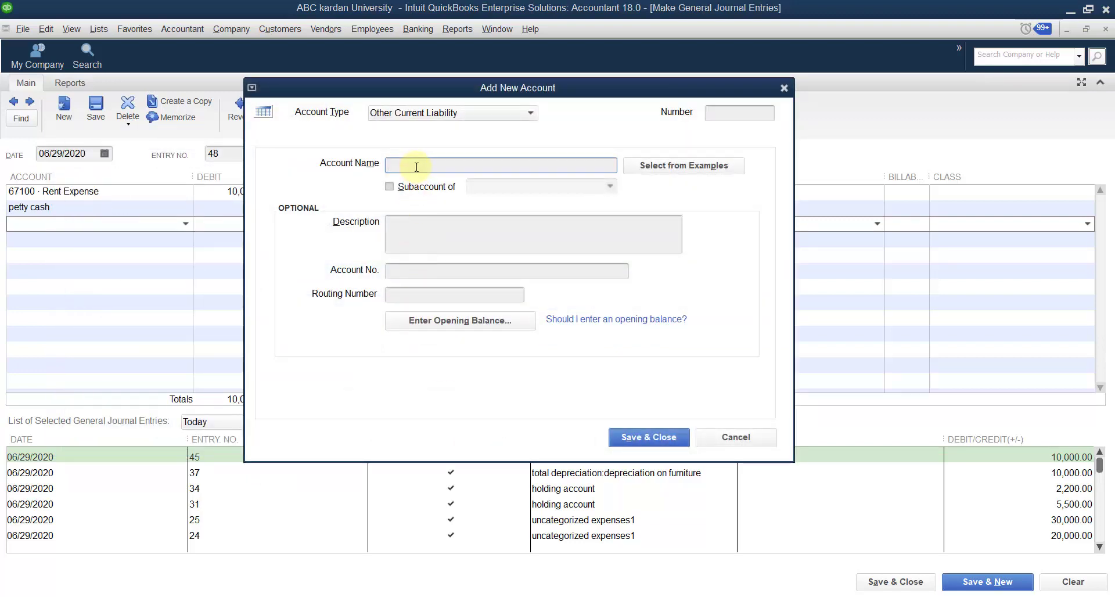
pyautogui.write('out')
pyautogui.press('BackSpace')
pyautogui.press('BackSpace')
pyautogui.write('re')
pyautogui.write('nt outstand')
pyautogui.click(653, 439)
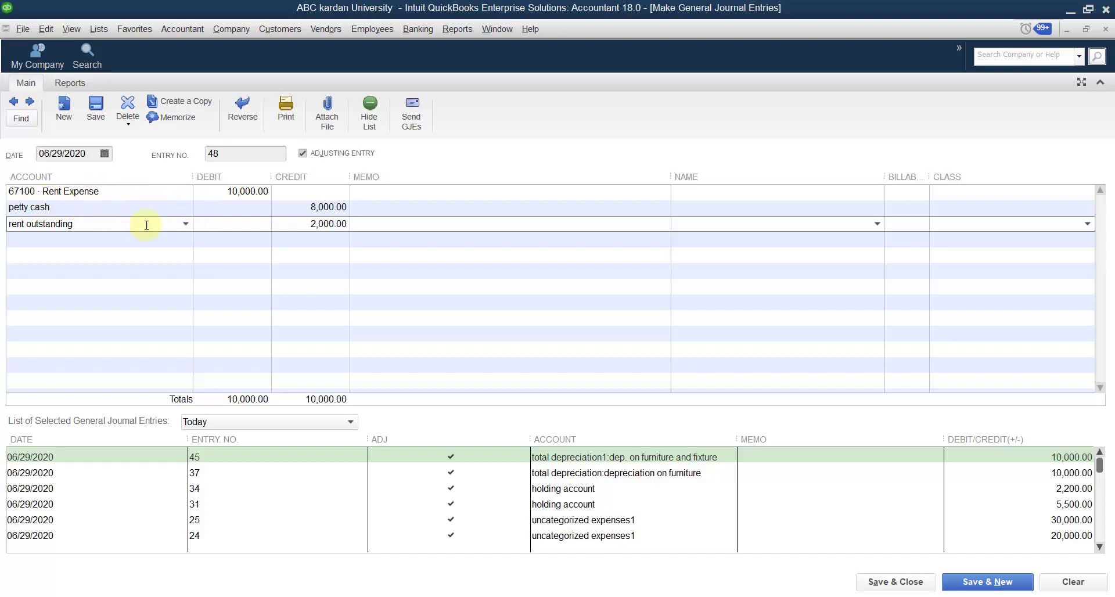
pyautogui.click(897, 583)
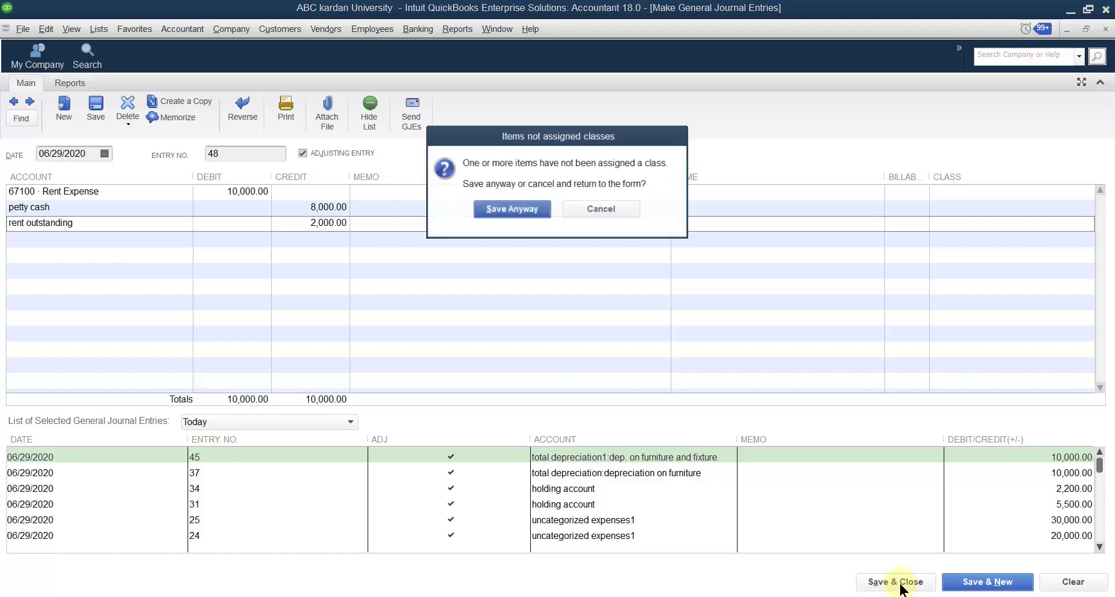
pyautogui.click(519, 210)
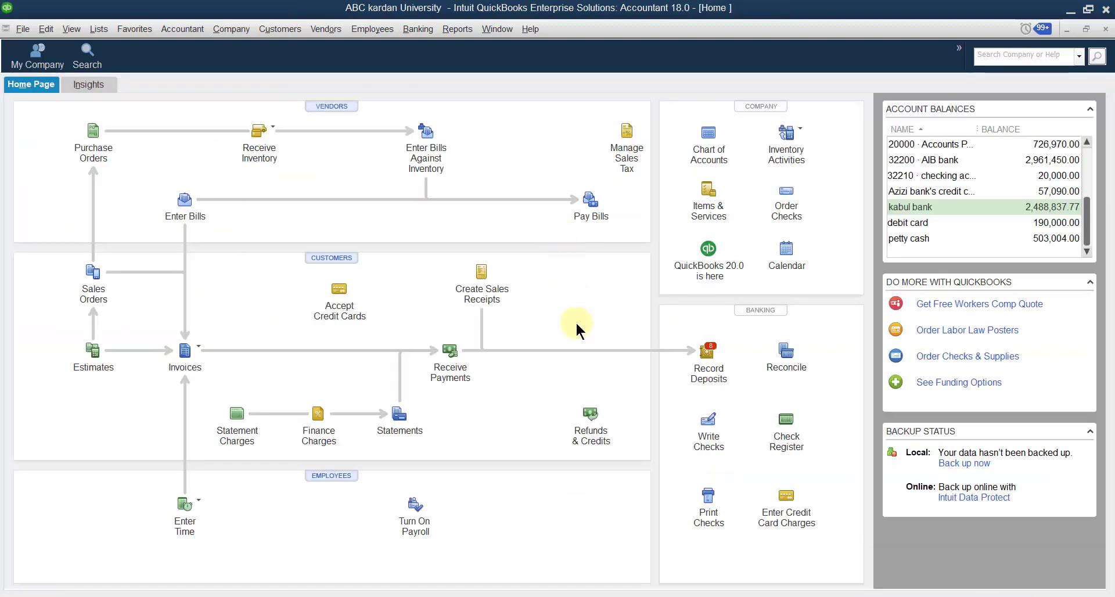
# Step: Open the Balance Sheet Standard report and examine its Other Current Liabilities section
pyautogui.click(447, 29)
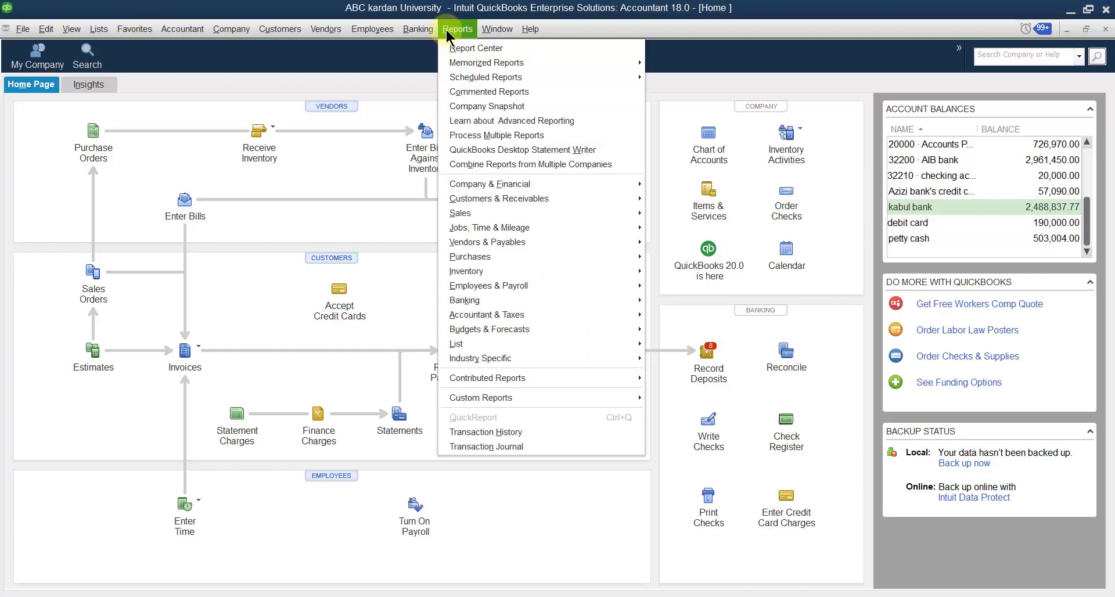
pyautogui.moveTo(585, 184)
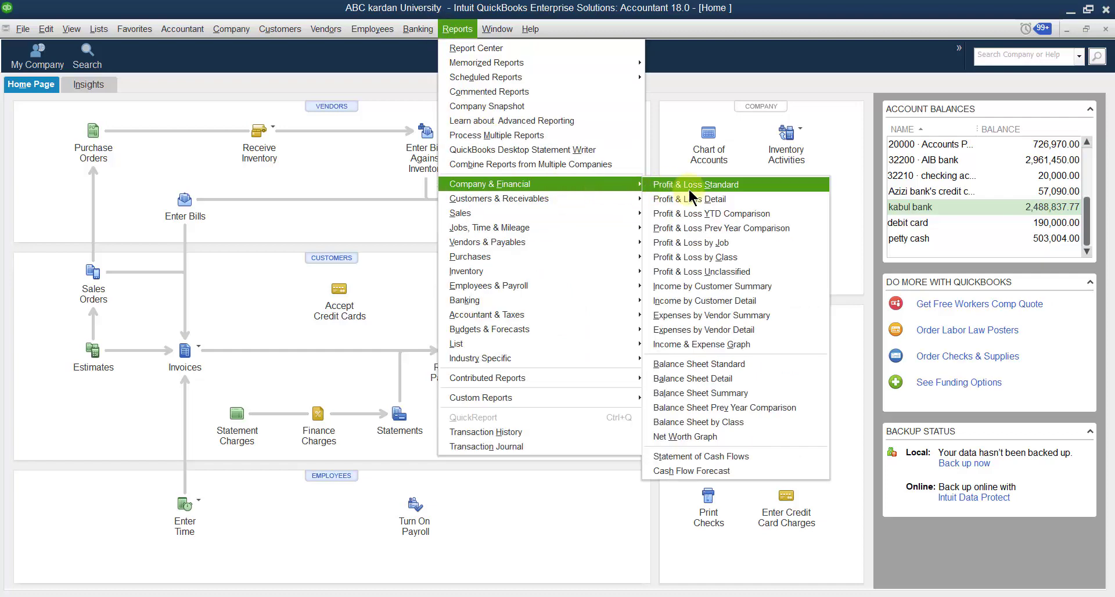
pyautogui.click(738, 362)
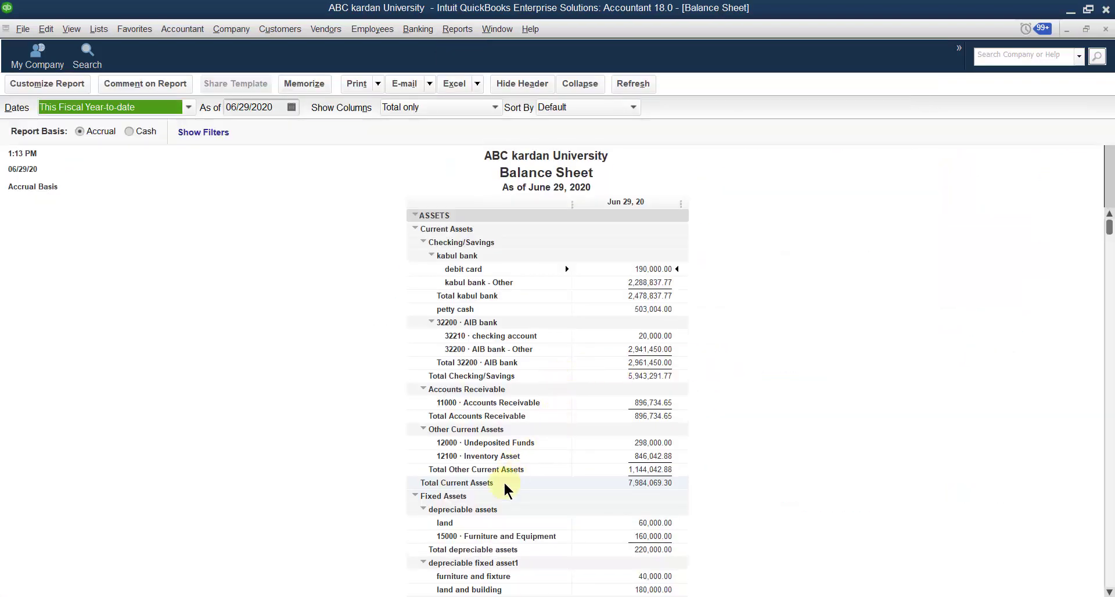
pyautogui.scroll(-9, 505, 485)
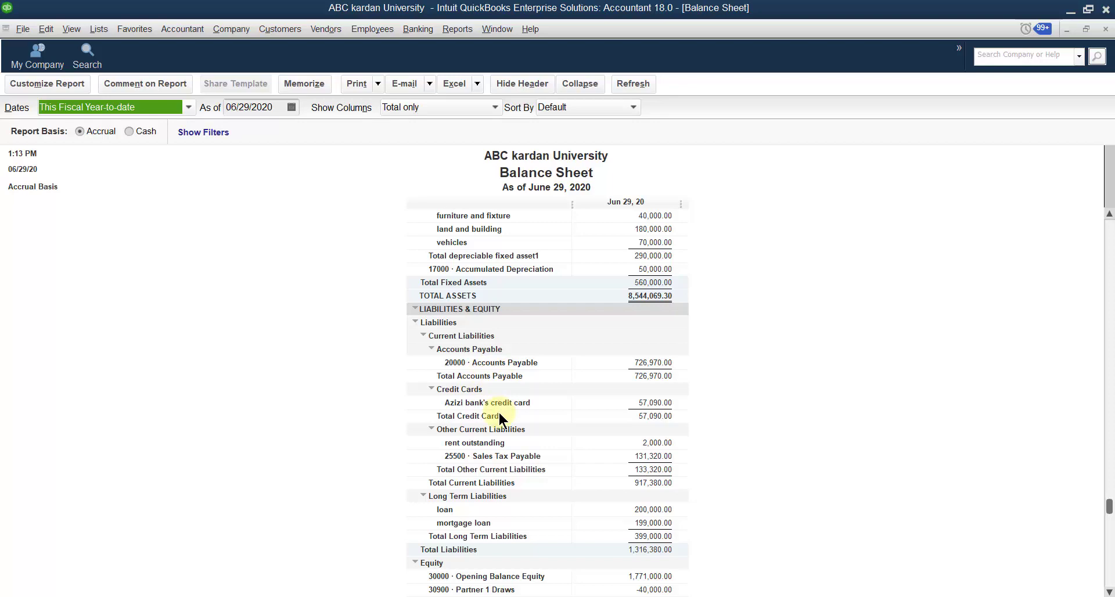
# Step: Review the transactions behind the rent outstanding amount and close the detail report
pyautogui.click(486, 442)
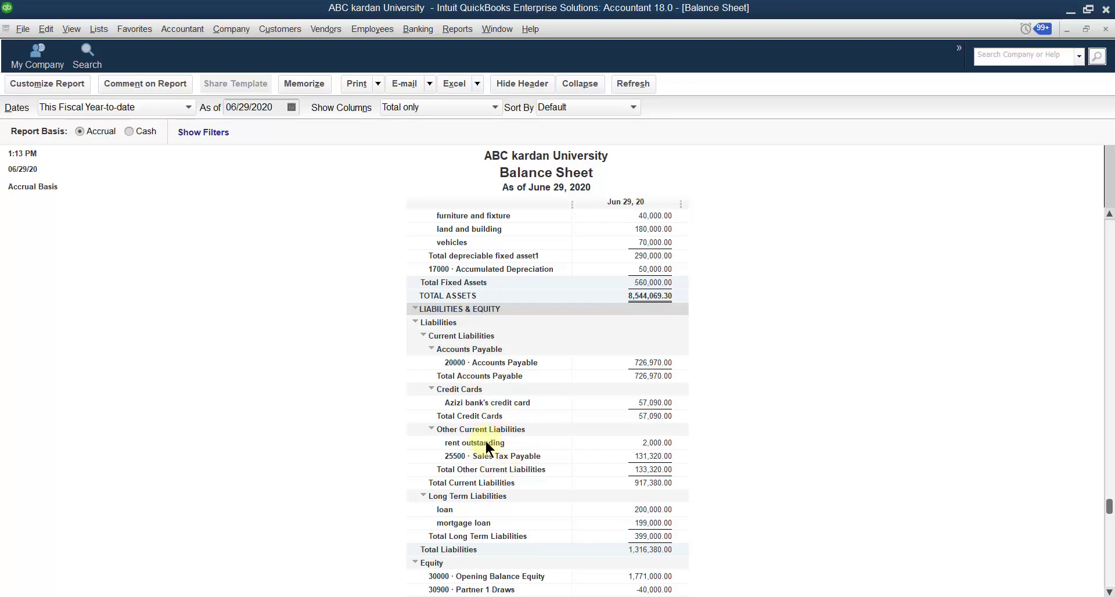
pyautogui.doubleClick(652, 442)
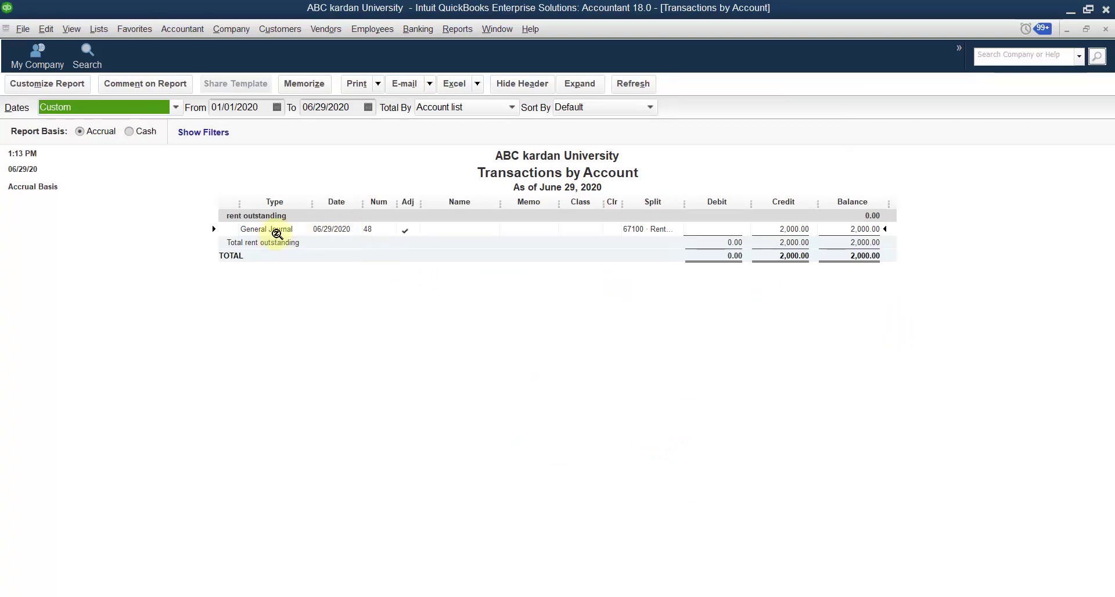
pyautogui.click(1105, 29)
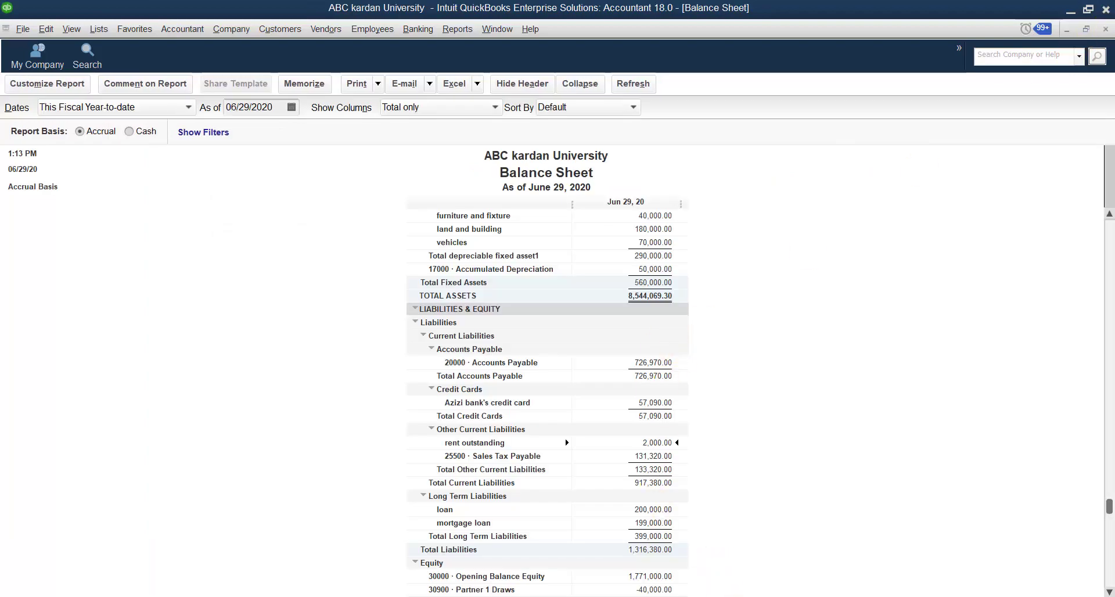